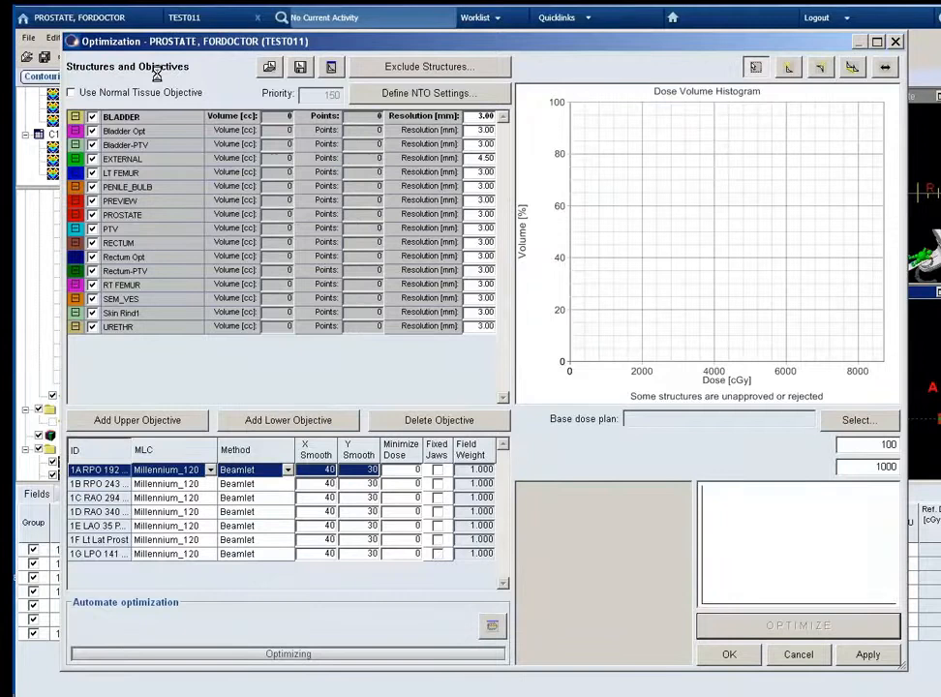
Hide all structures from the dose volume histogram and enable the normal tissue objective.
right_click(133, 120)
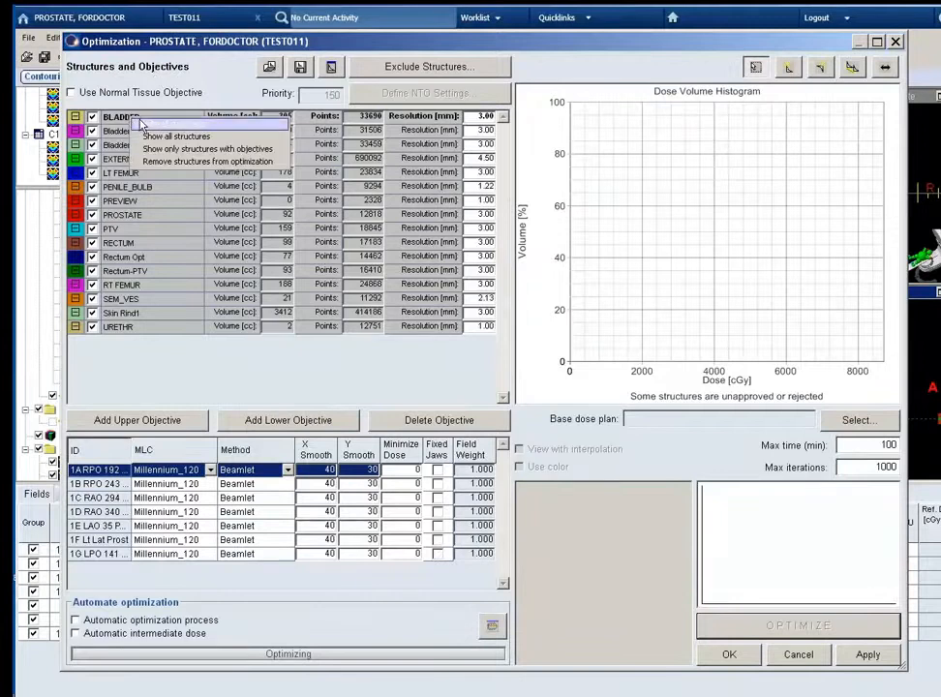
left_click(143, 124)
left_click(73, 93)
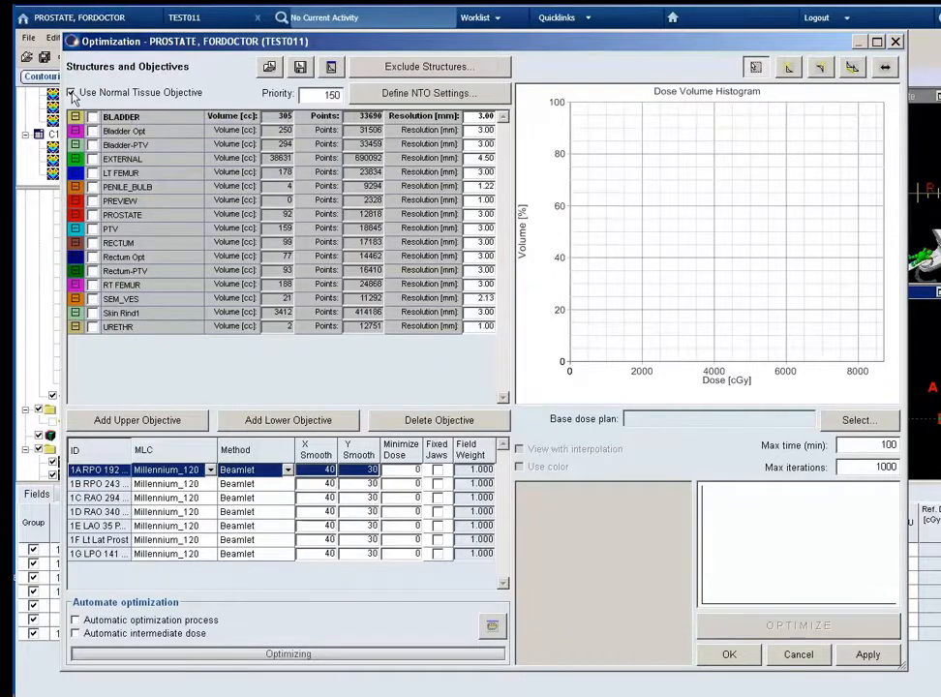
Define the normal tissue objective with 0.7 cm distance from target border and 95% start dose, and set its priority to 100.
left_click(390, 93)
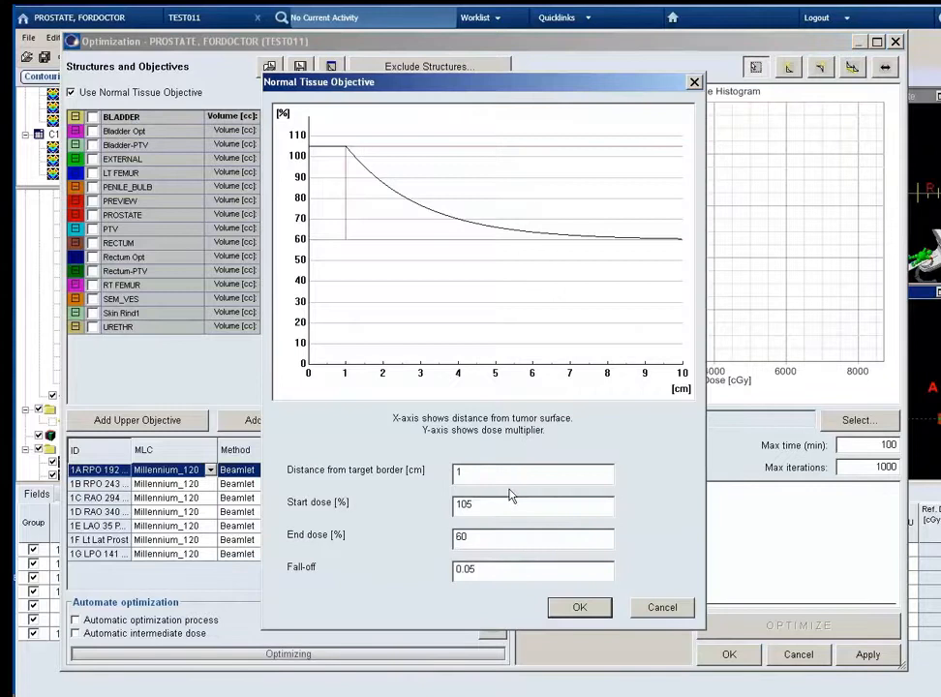
left_click_drag(468, 473, 438, 475)
type(".7")
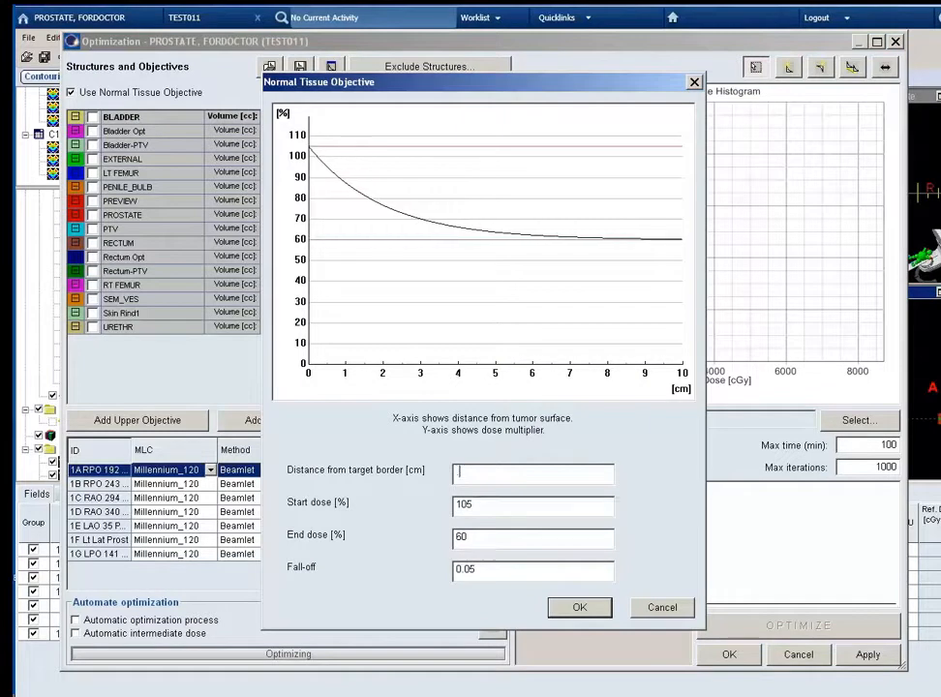
left_click_drag(487, 502, 439, 502)
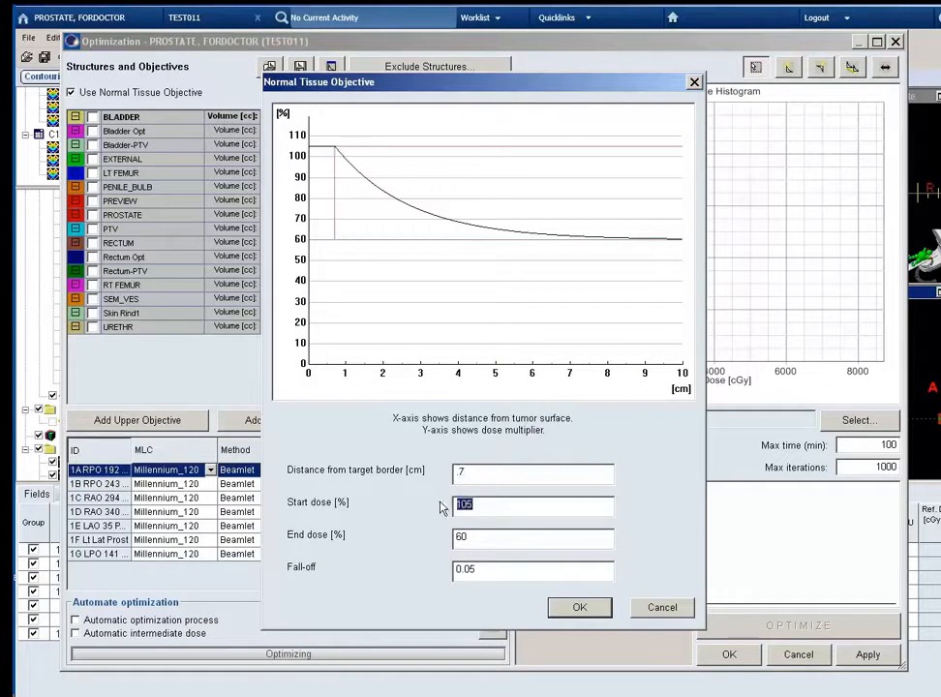
type("95")
left_click(496, 539)
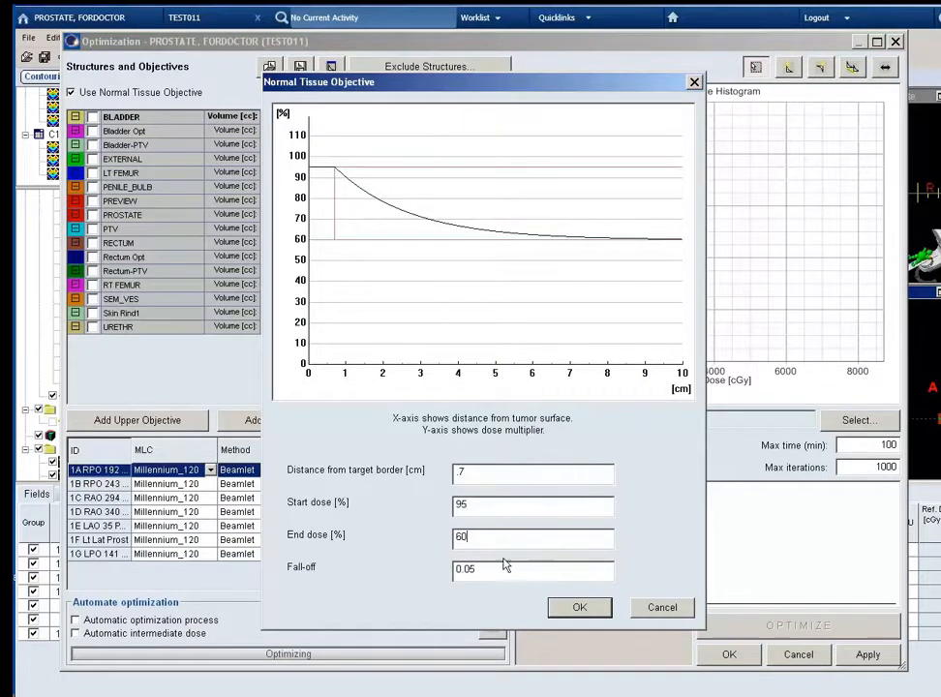
left_click(566, 609)
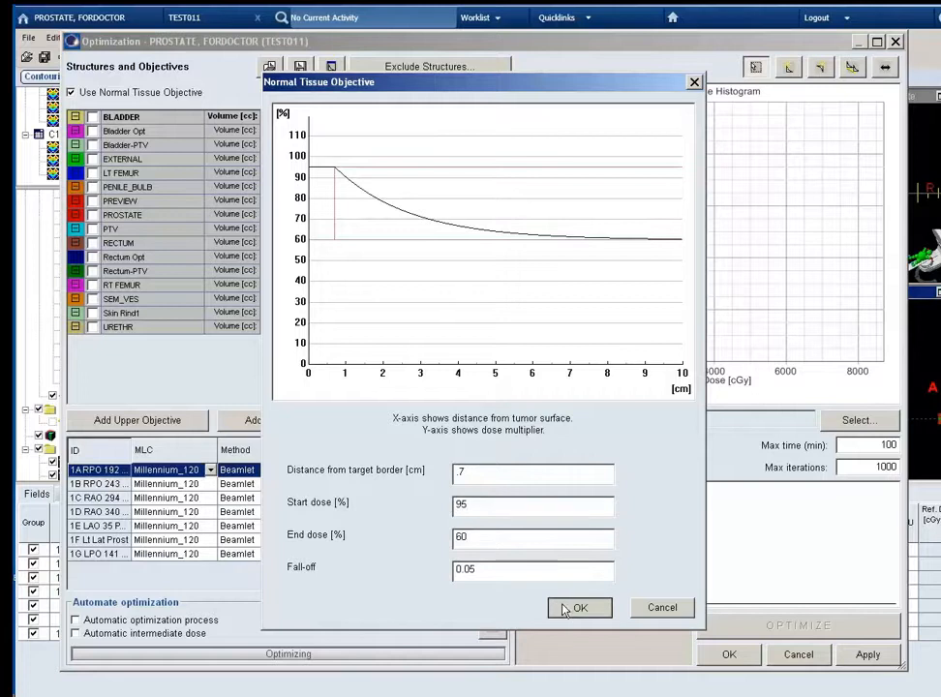
left_click_drag(320, 94, 358, 98)
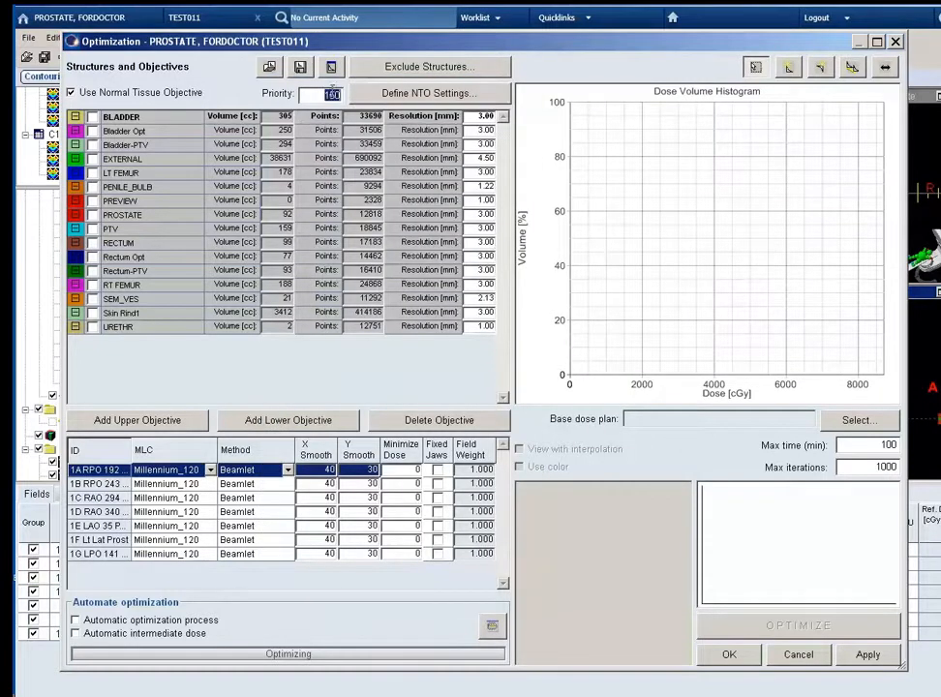
type("1")
Add upper and lower objectives to the PTV, with the lower dose at 8080 cGy and the upper dose at 8240 cGy.
left_click(169, 230)
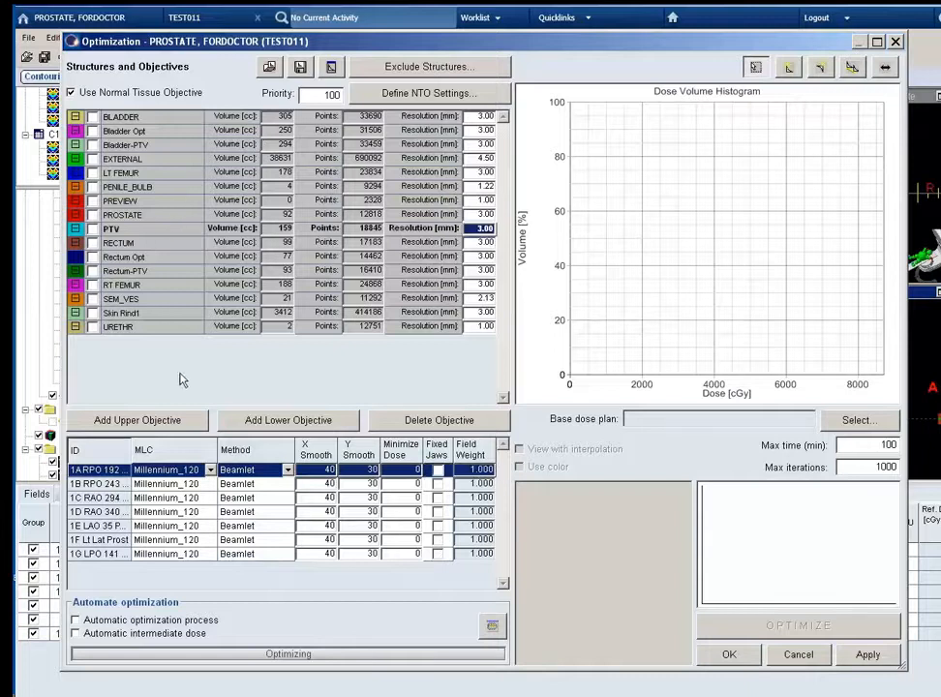
left_click(186, 423)
left_click(254, 421)
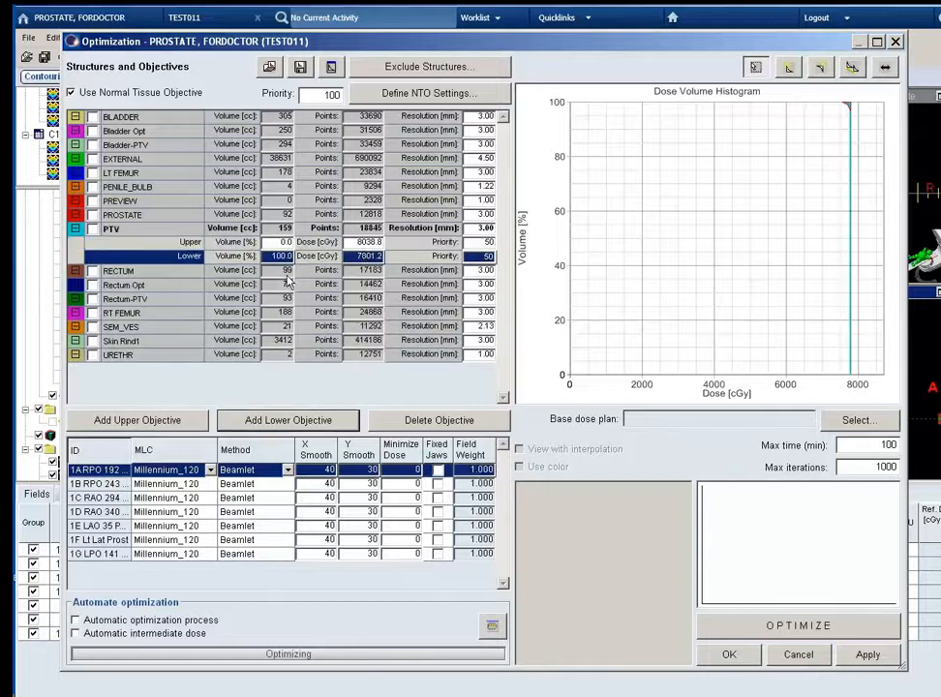
left_click(366, 258)
type("8080")
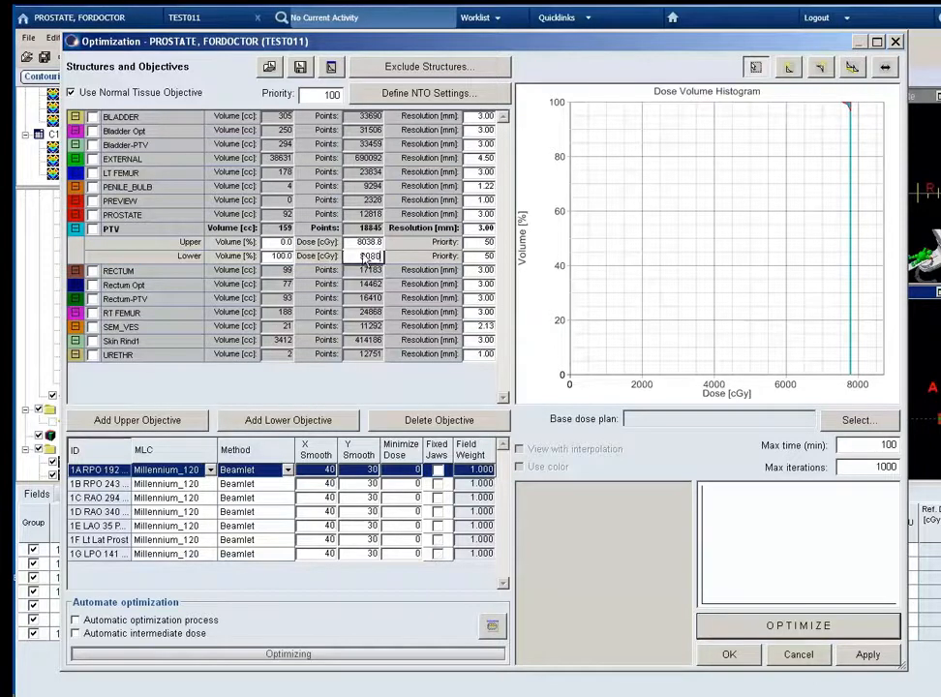
left_click(371, 243)
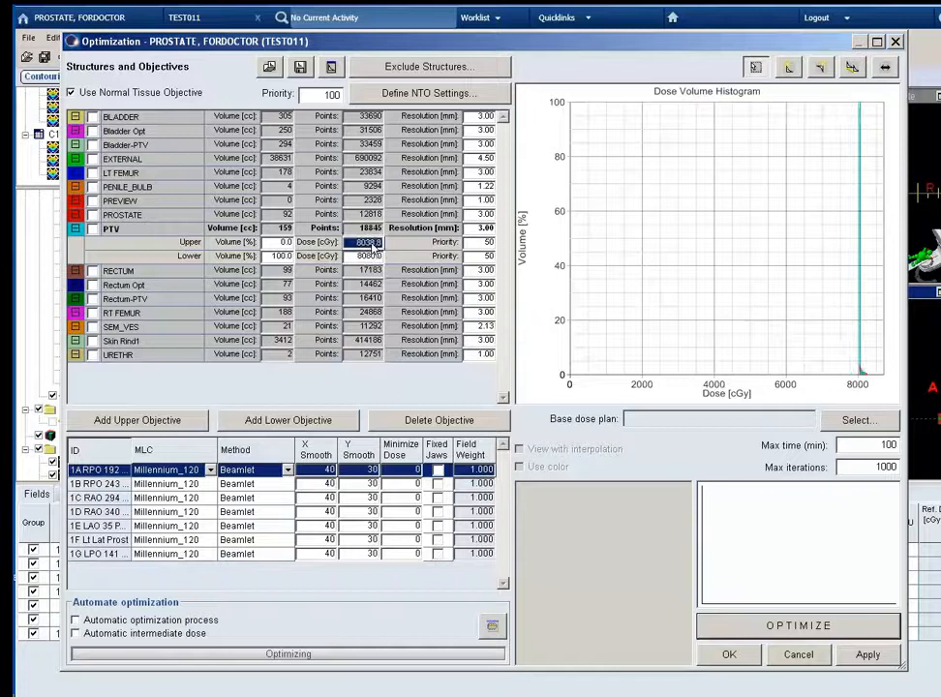
type("8240")
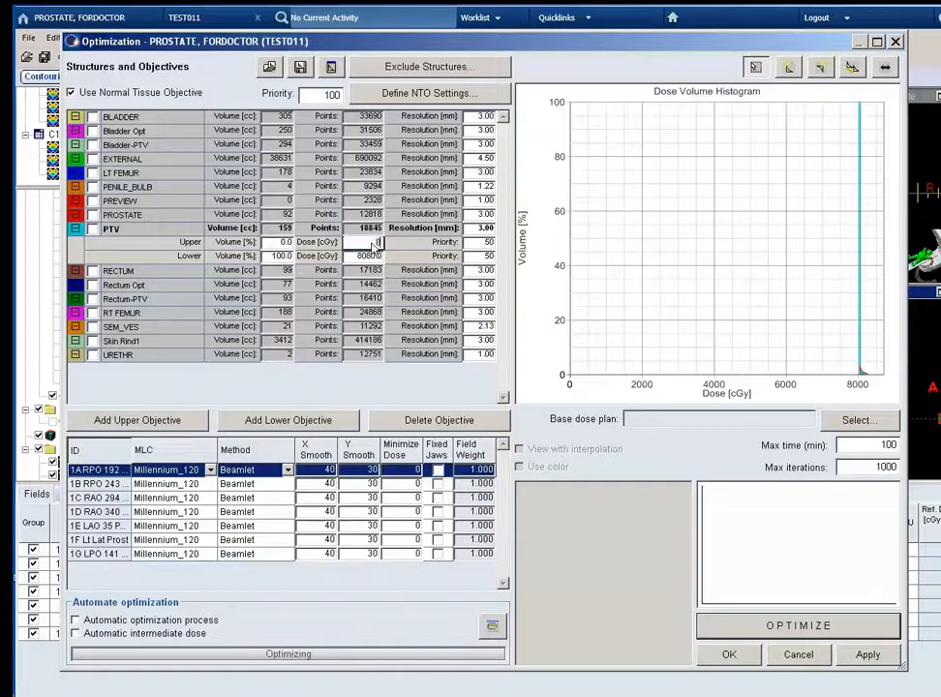
Set the priority of both the upper and lower PTV objectives to 70.
left_click(487, 258)
type("70")
left_click(487, 244)
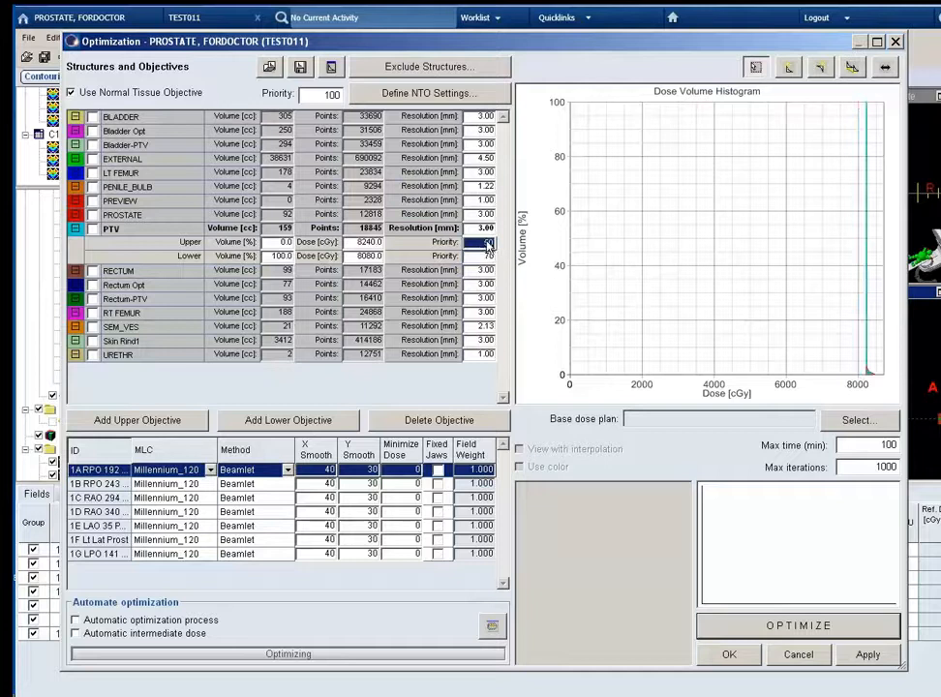
type("70")
left_click(487, 258)
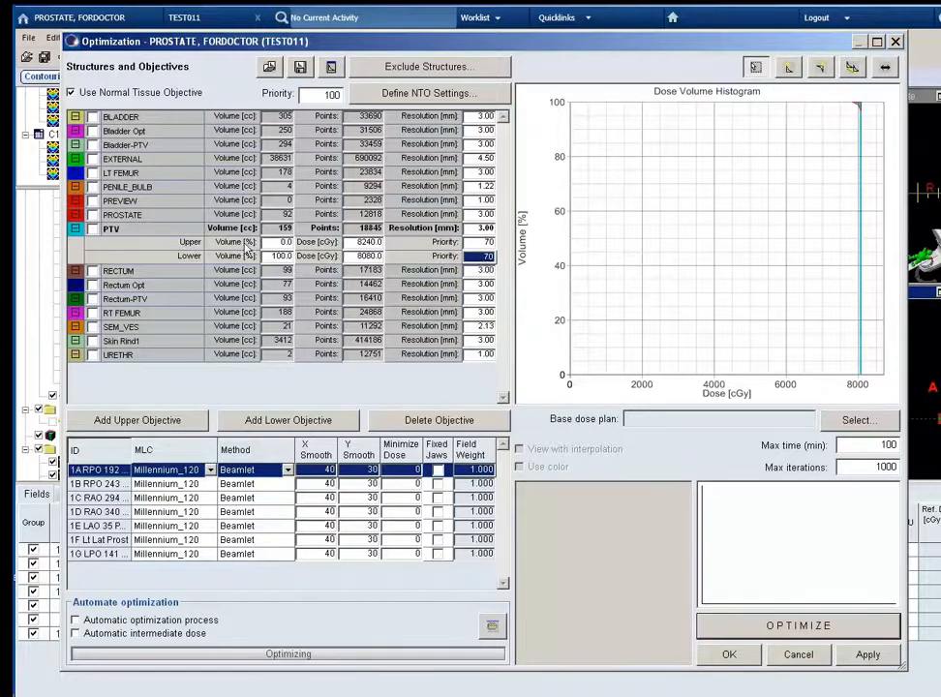
Add an upper objective to RECTUM with 0% volume at 8150 cGy.
left_click(160, 271)
left_click(176, 421)
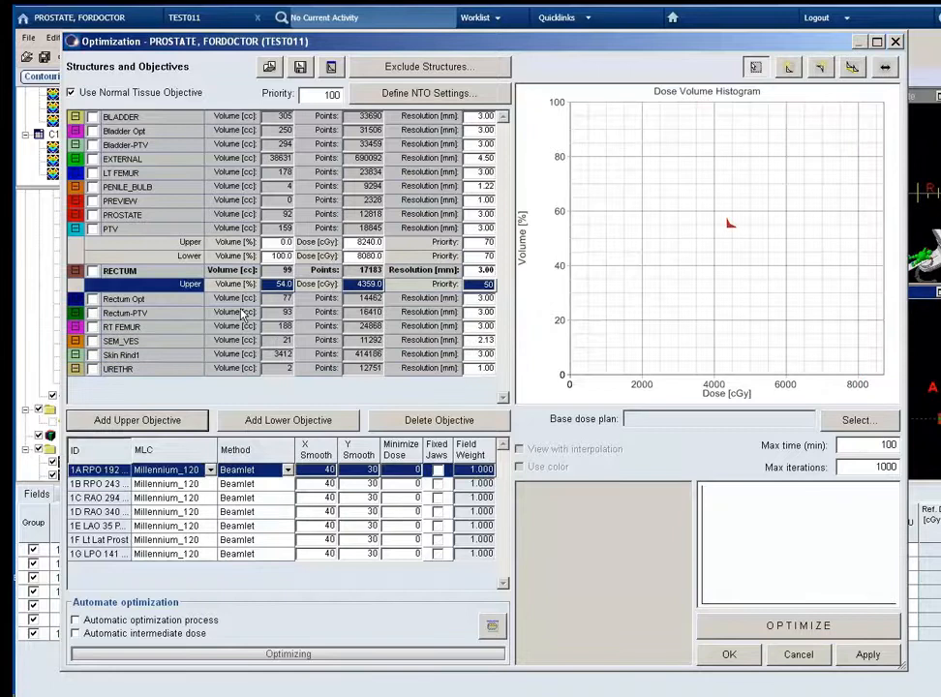
left_click(280, 285)
type("0")
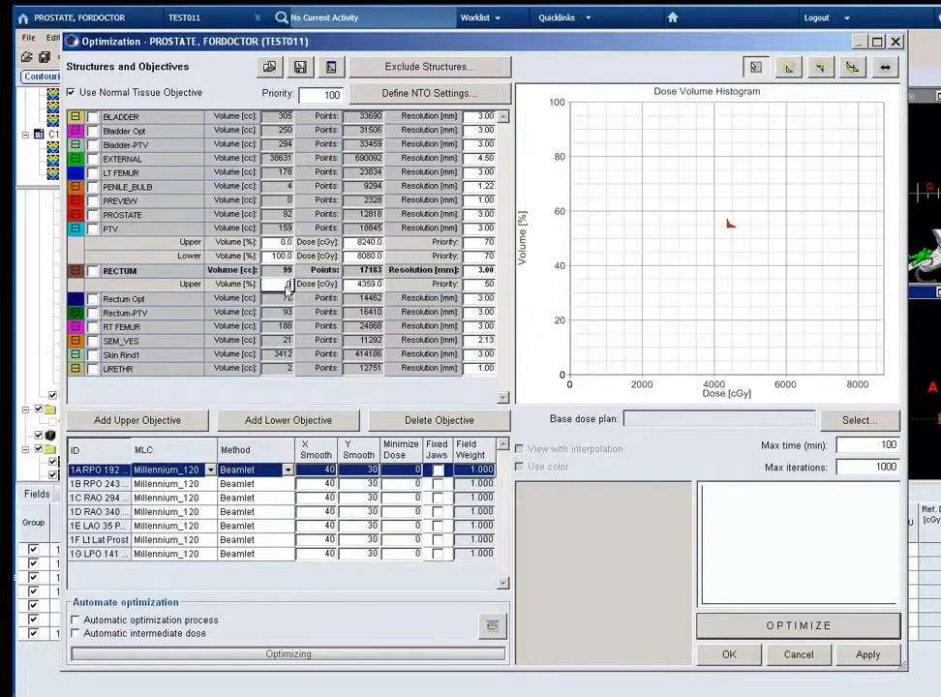
left_click(365, 285)
type("8150")
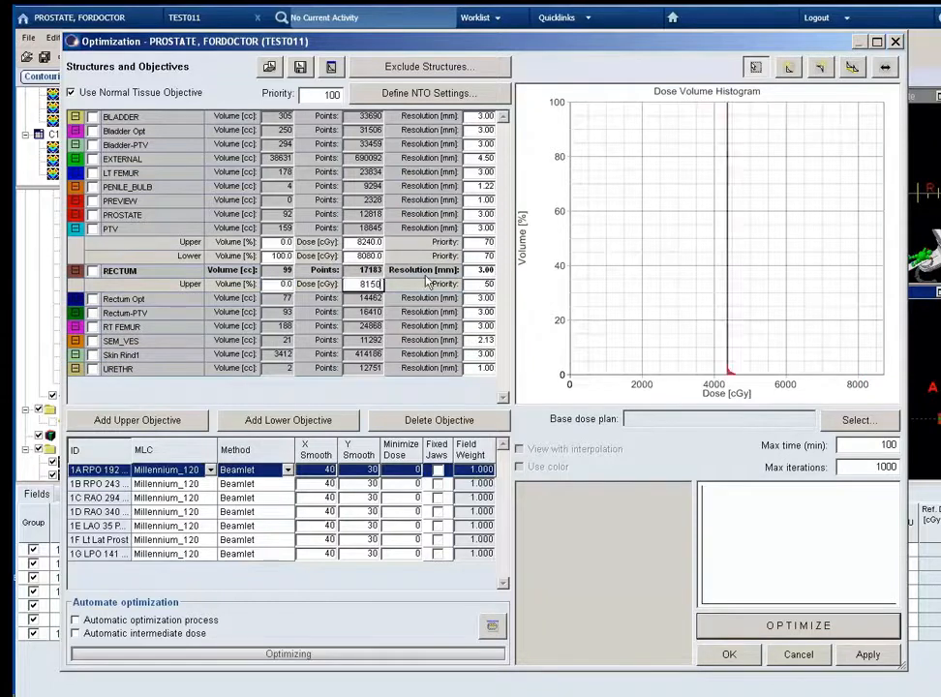
key("Return")
Add an upper objective to BLADDER with 0% volume at 8150 cGy.
left_click(135, 122)
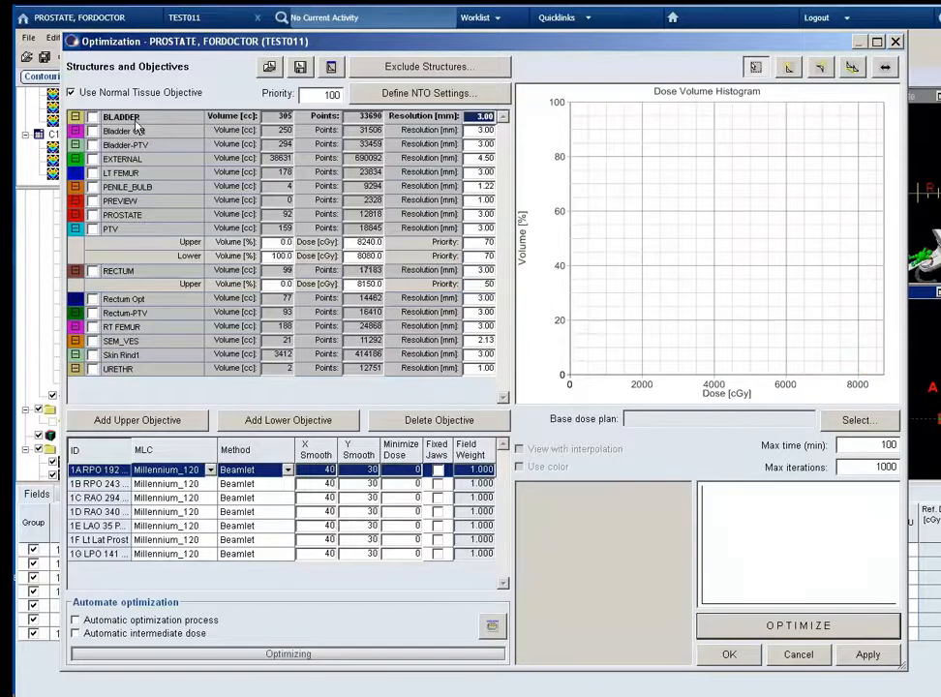
left_click(181, 420)
left_click(278, 131)
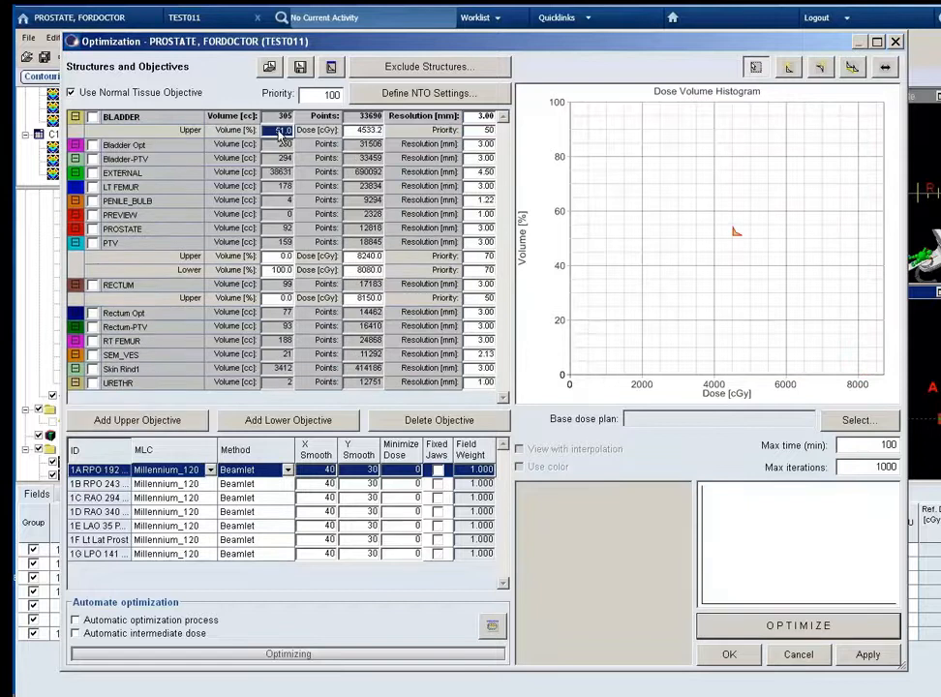
type("0")
key("Tab")
type("81")
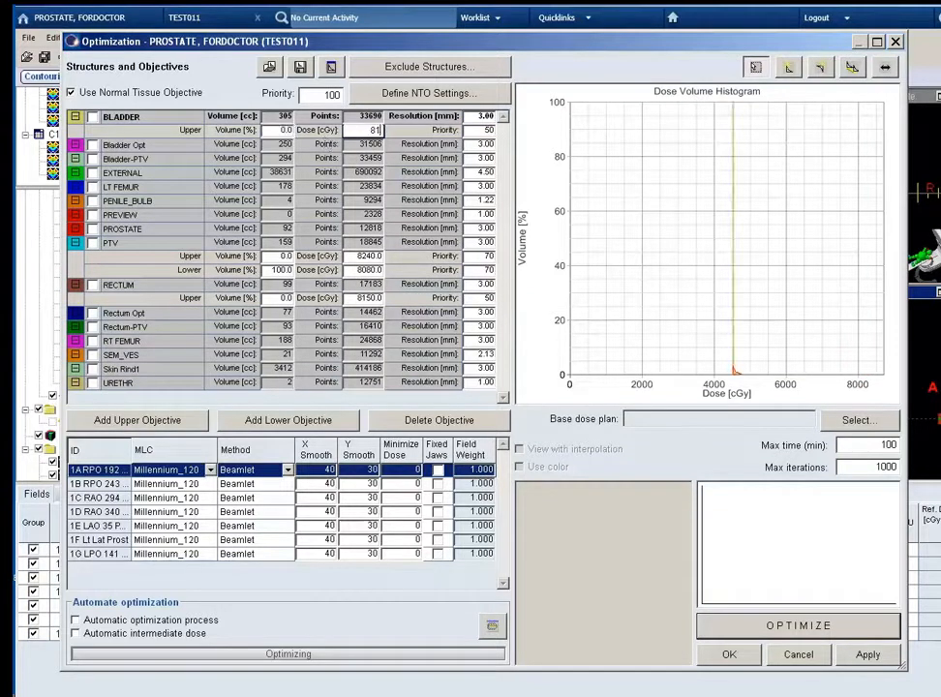
type("50")
left_click(486, 131)
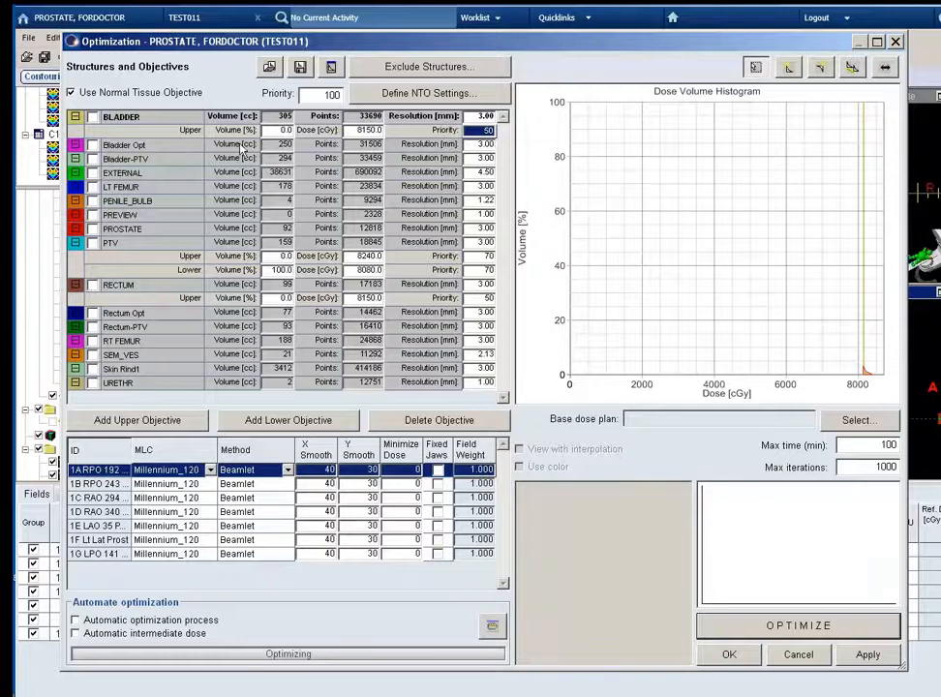
Add an upper objective to Bladder Opt with 0% volume at 3960 cGy.
left_click(137, 163)
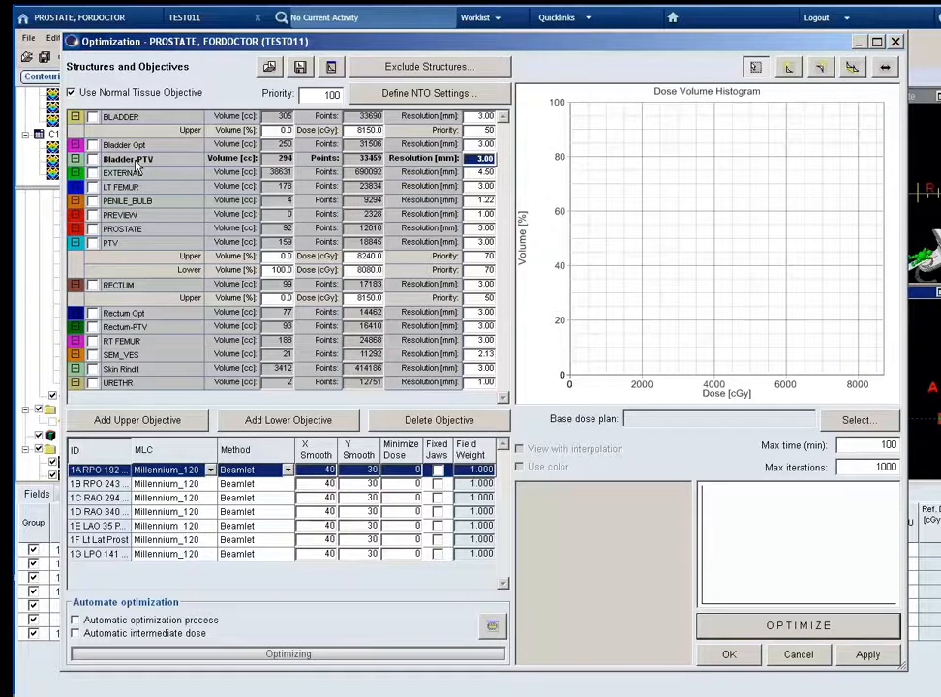
left_click(136, 147)
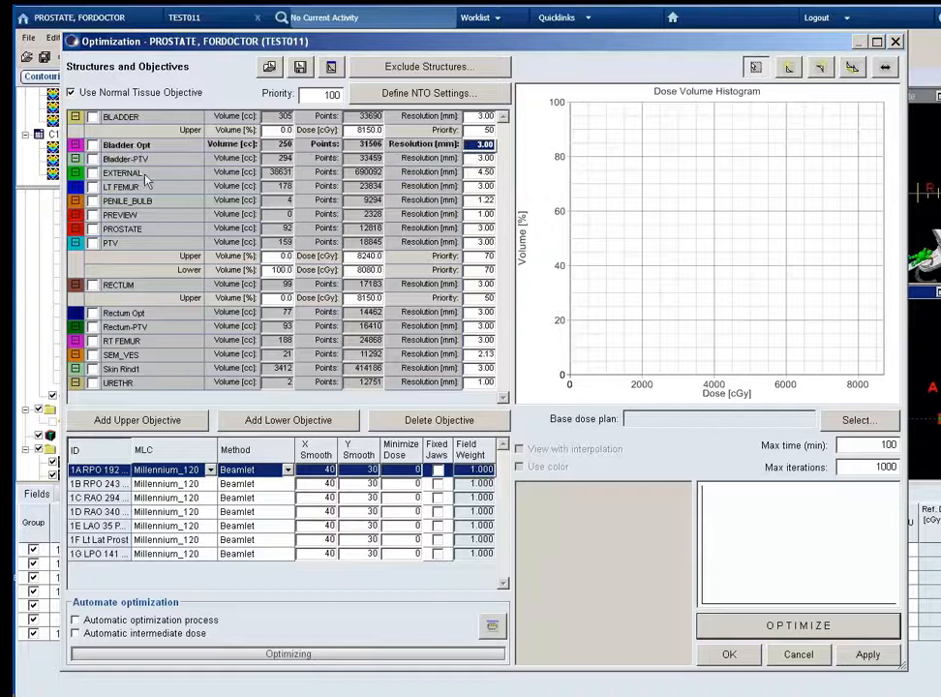
left_click(174, 419)
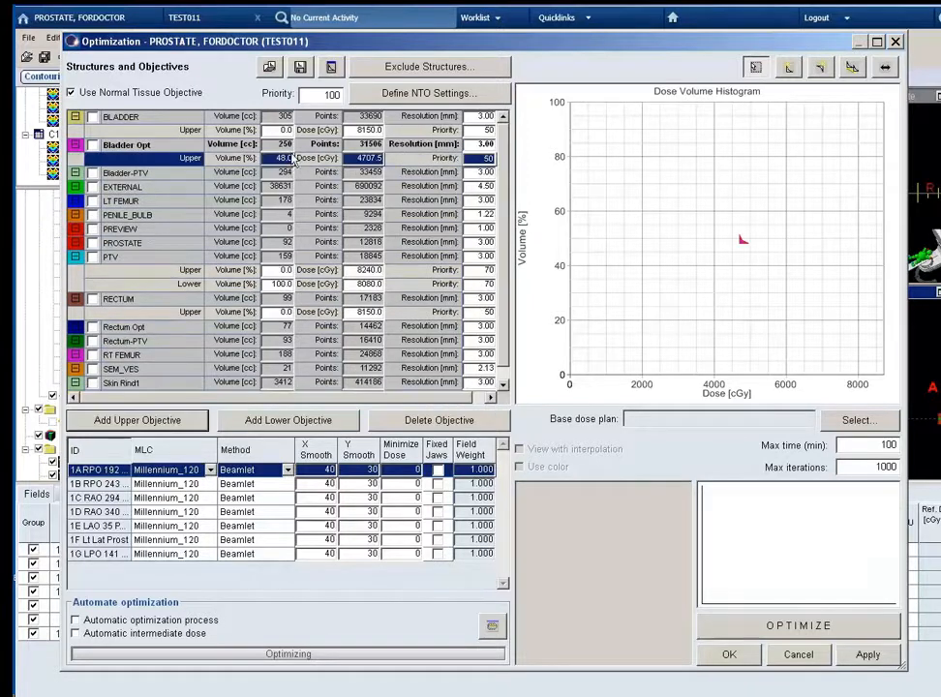
type("0")
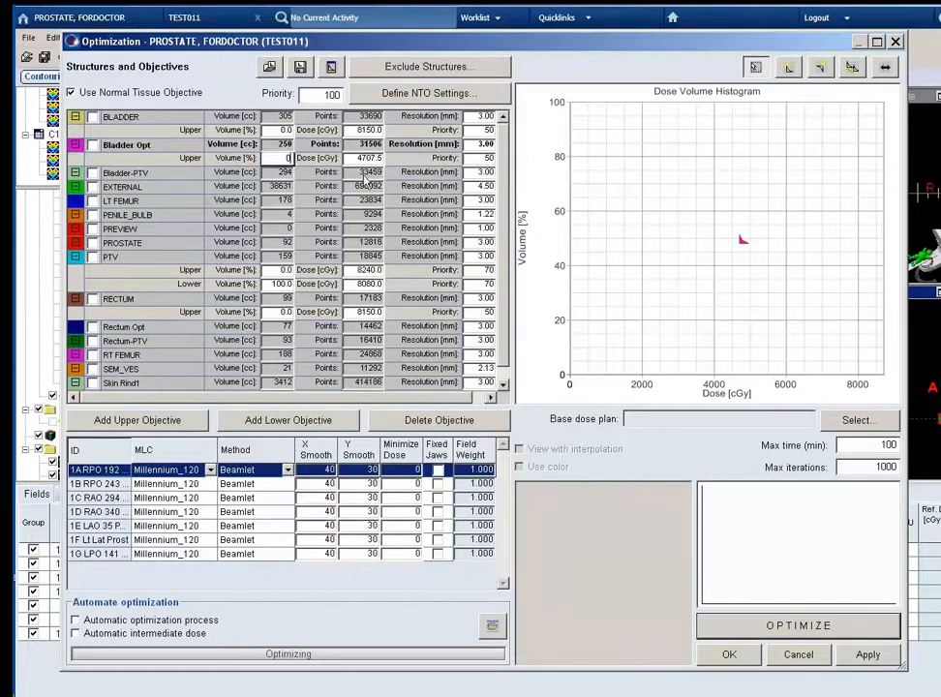
left_click(369, 158)
type("38")
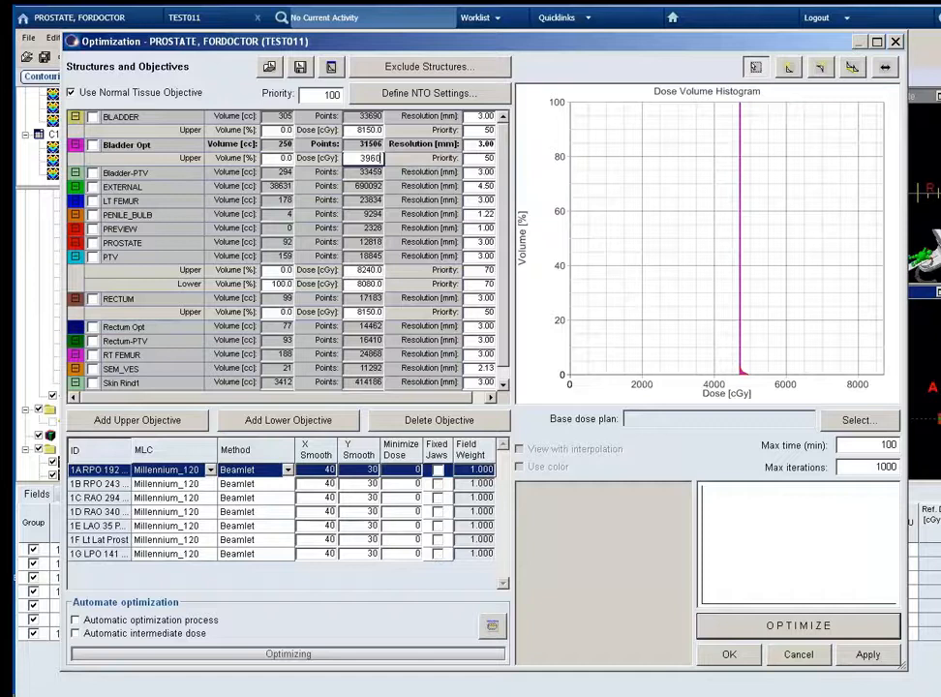
type("60")
left_click(470, 160)
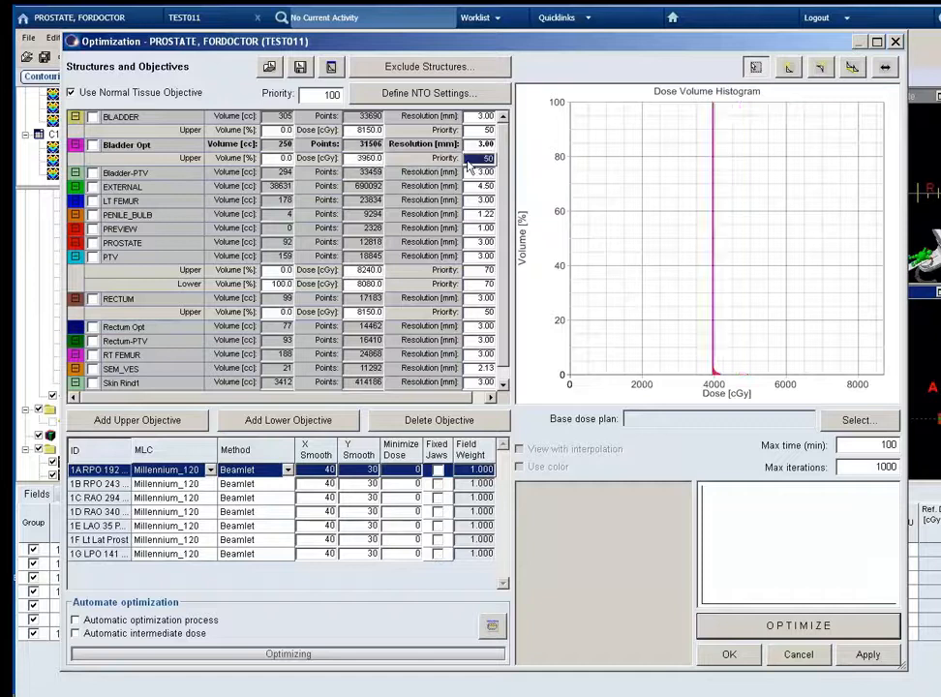
Add an upper objective to Rectum Opt with 0% volume at 3960 cGy.
left_click(126, 328)
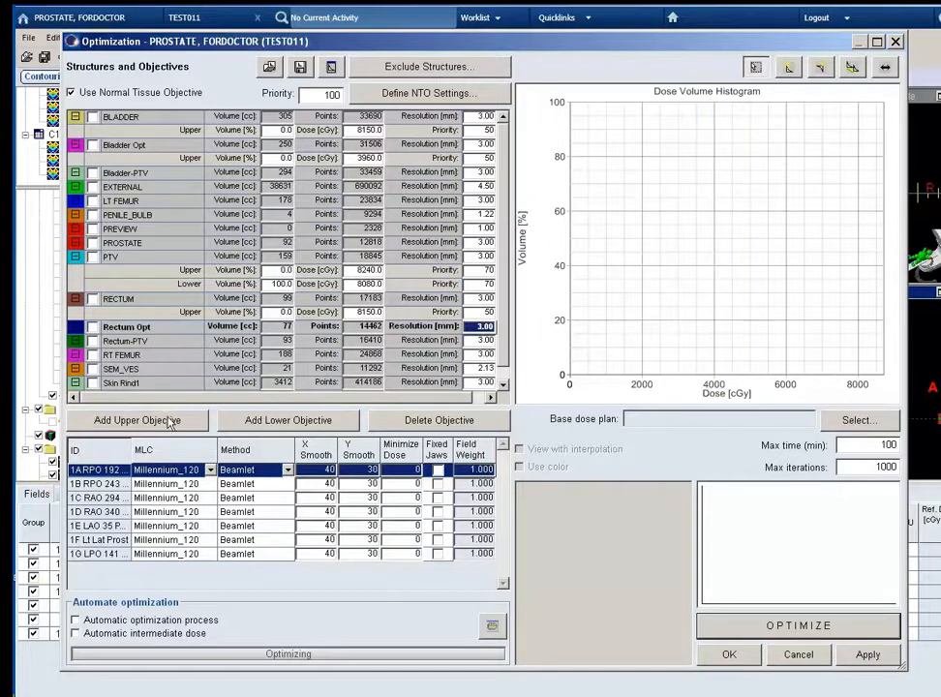
left_click(137, 420)
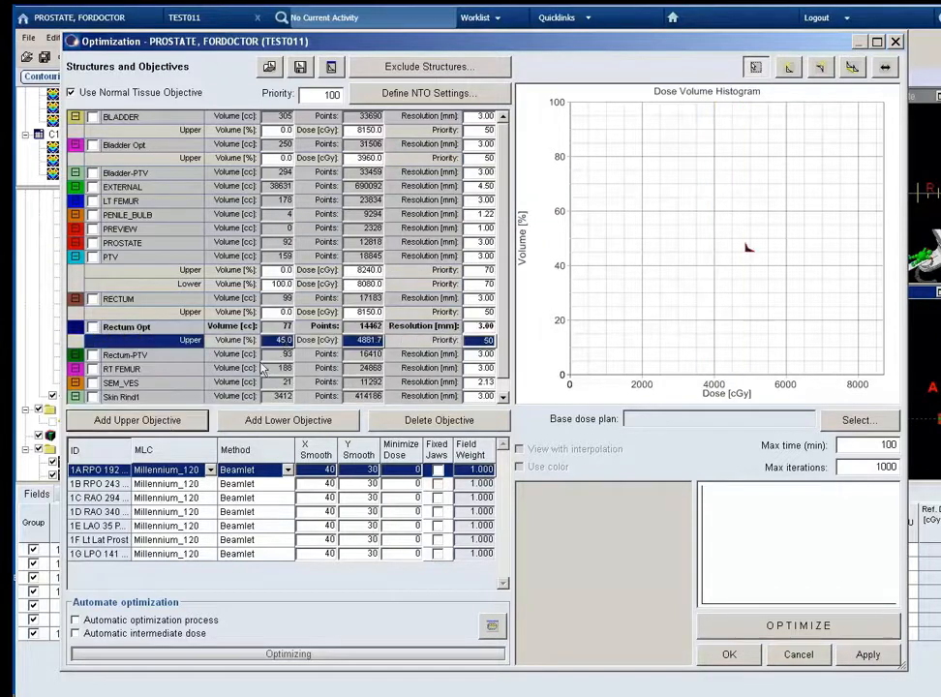
left_click(365, 343)
type("3960")
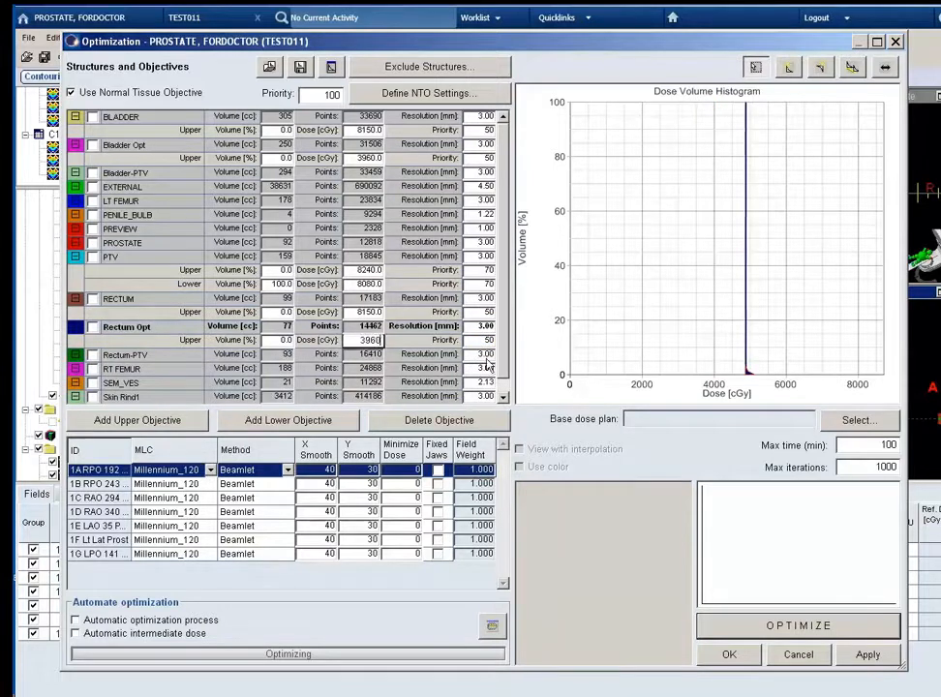
left_click(483, 355)
left_click(484, 342)
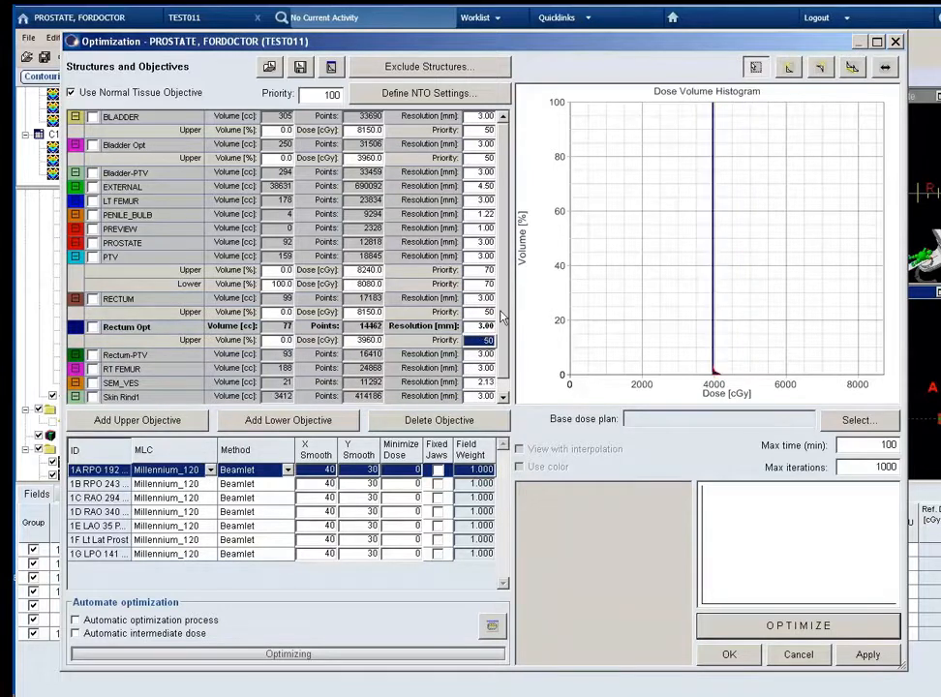
Add an upper objective to RT FEMUR with 0% volume at 4500 cGy.
scroll(502, 353, "down", 1)
left_click(182, 343)
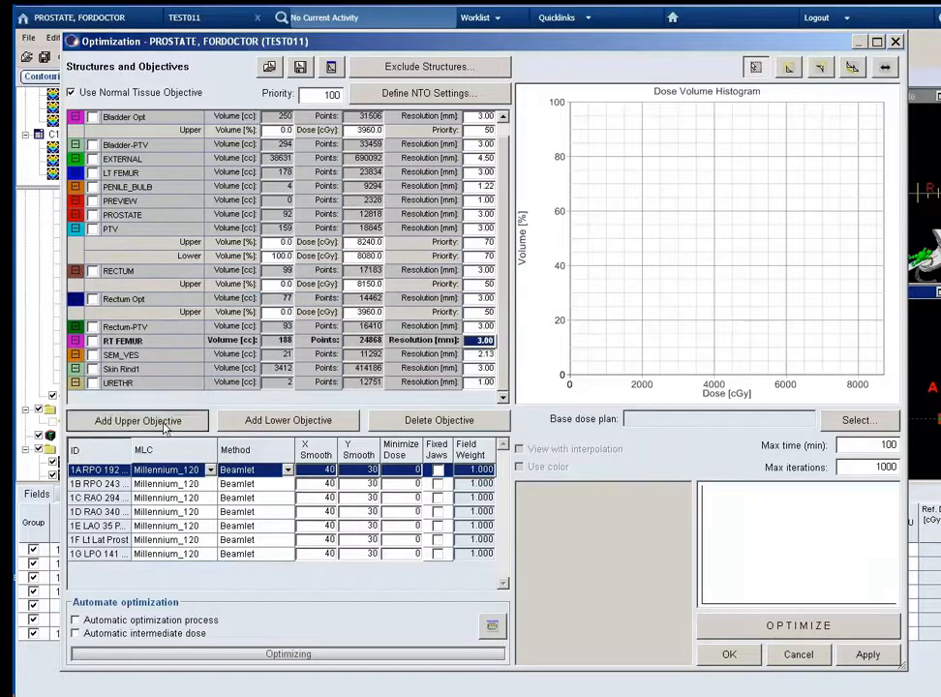
left_click(138, 419)
left_click(280, 383)
type("0")
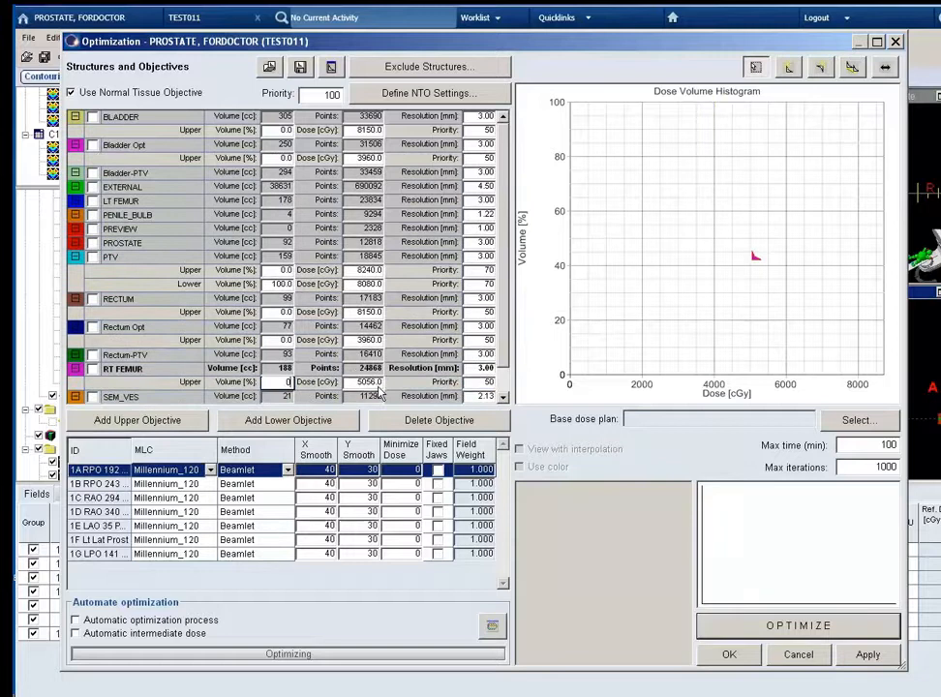
key("Tab")
type("4500")
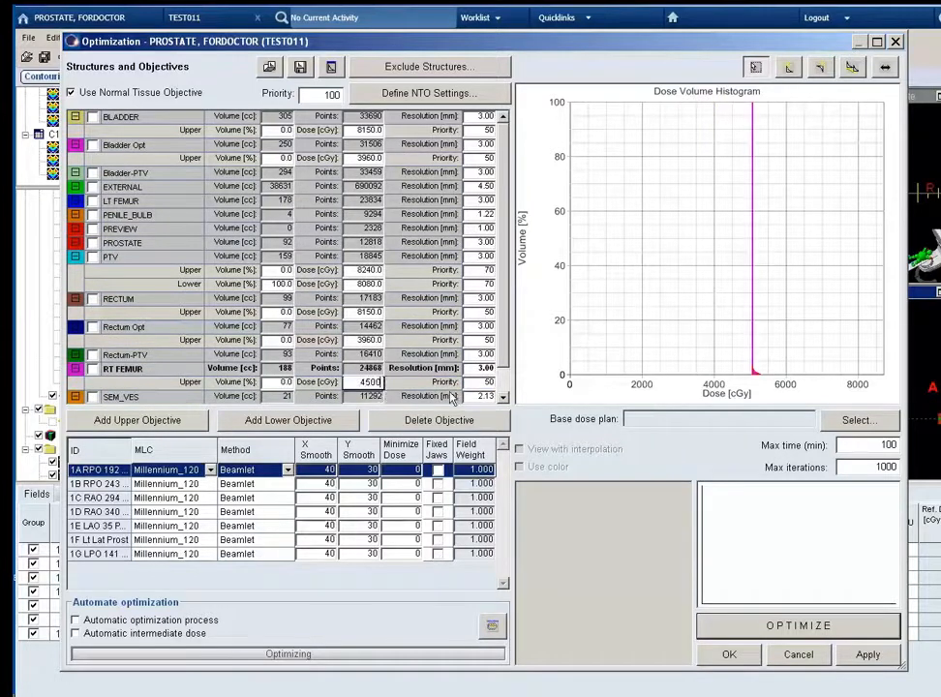
Add an upper objective to LT FEMUR with 0% volume at 4500 cGy.
left_click(480, 386)
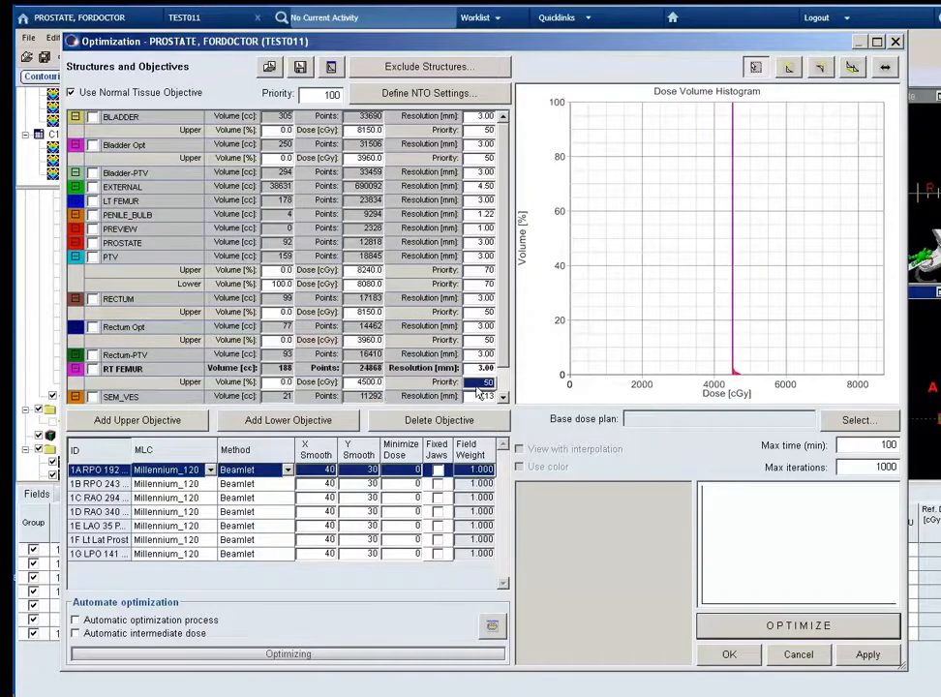
left_click(106, 200)
left_click(137, 421)
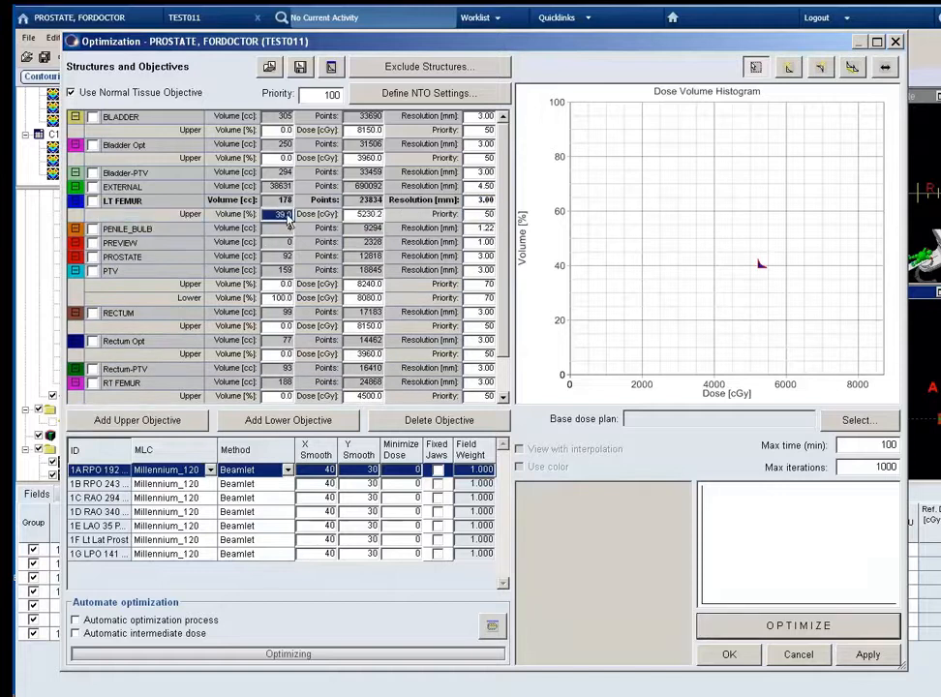
type("0")
left_click(369, 215)
type("450")
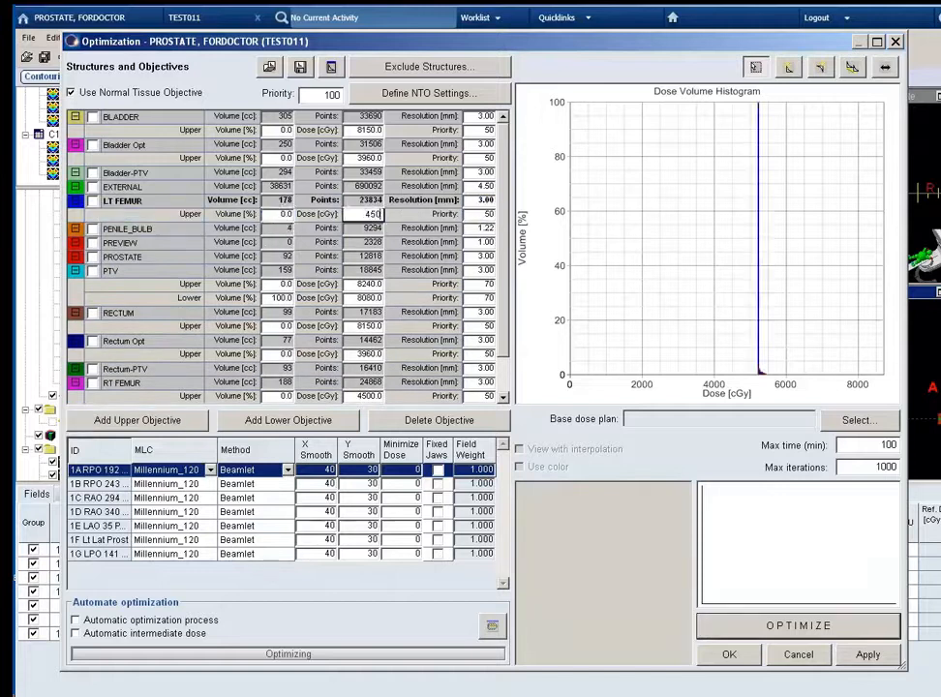
left_click(478, 215)
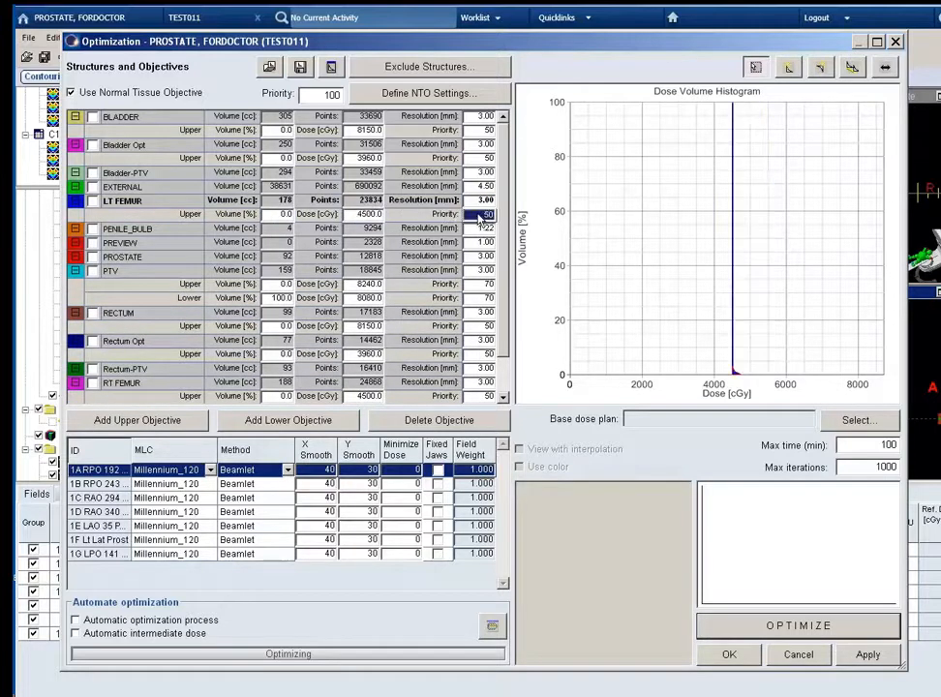
scroll(489, 193, "down", 2)
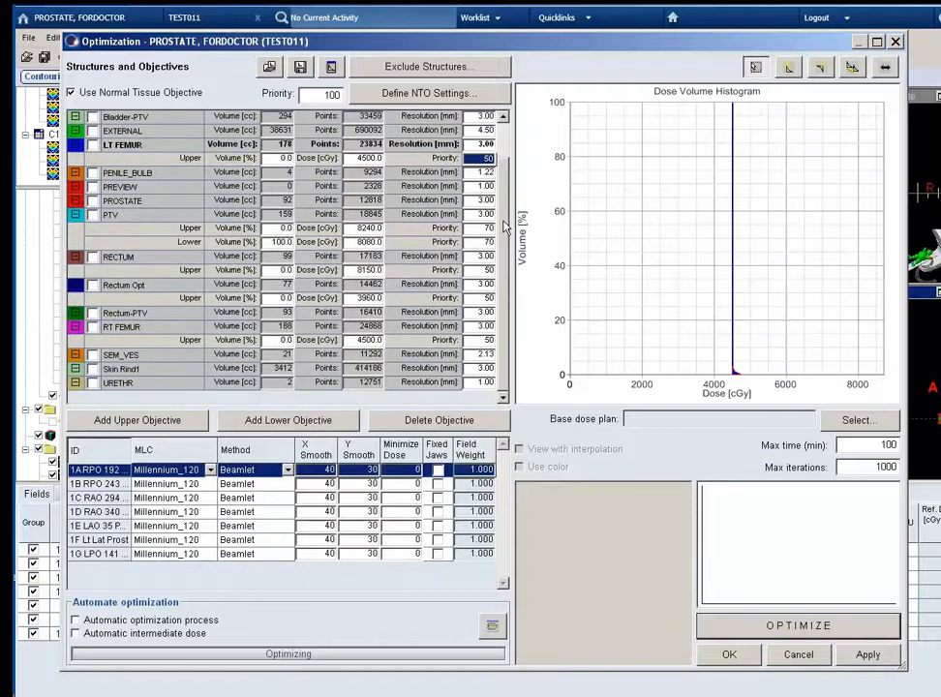
scroll(498, 165, "up", 2)
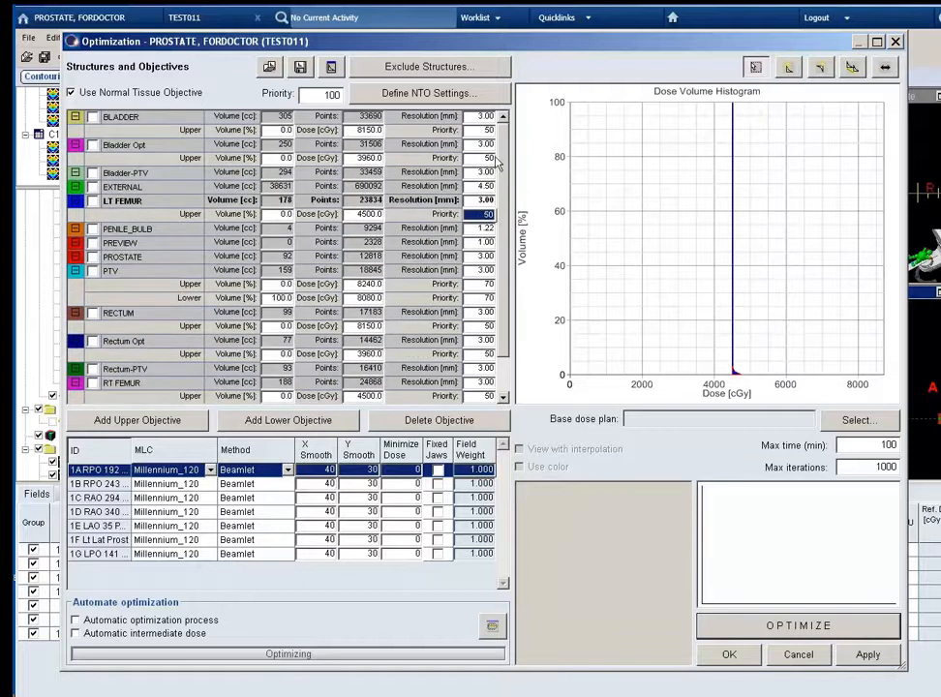
Collapse the LT FEMUR objectives, start the optimization and show the PTV curve in the dose volume histogram.
left_click(73, 202)
left_click(750, 626)
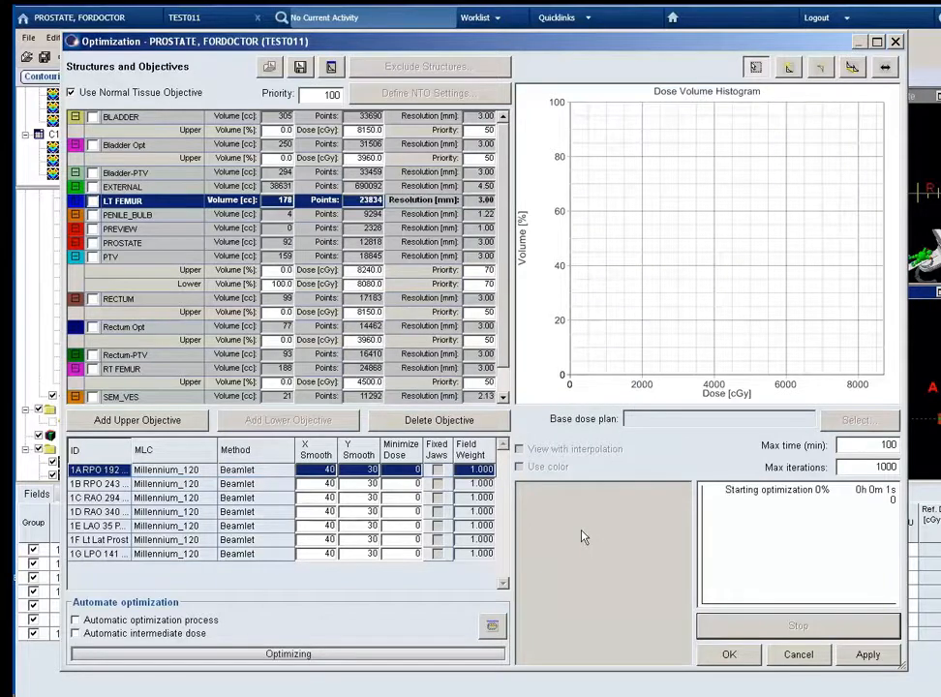
left_click(92, 257)
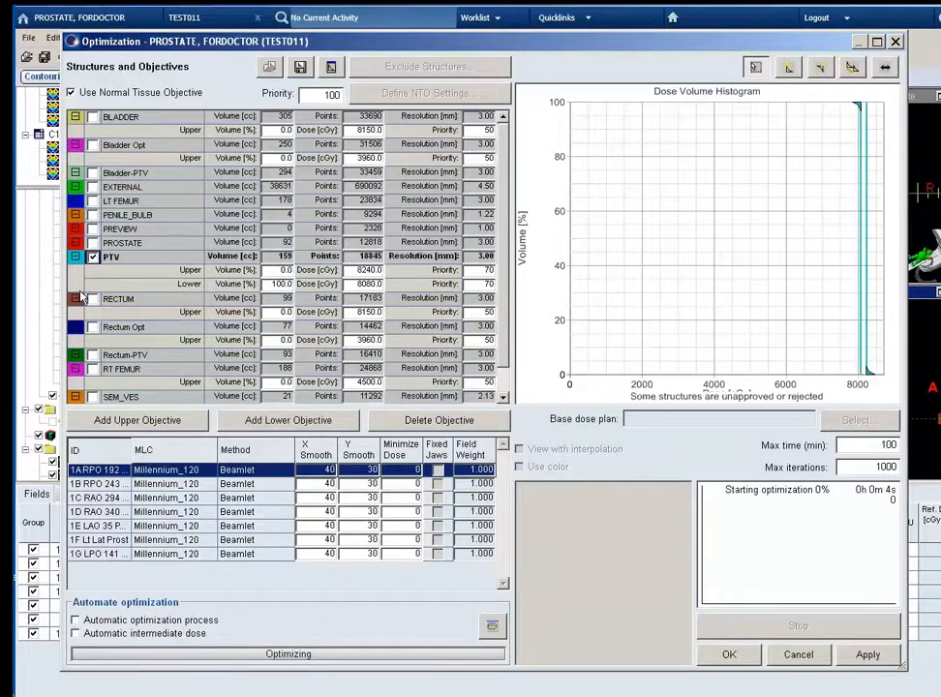
Collapse the objectives of RECTUM, Rectum Opt, RT FEMUR, Bladder Opt and BLADDER in the structure list.
left_click(75, 299)
left_click(75, 313)
left_click(76, 341)
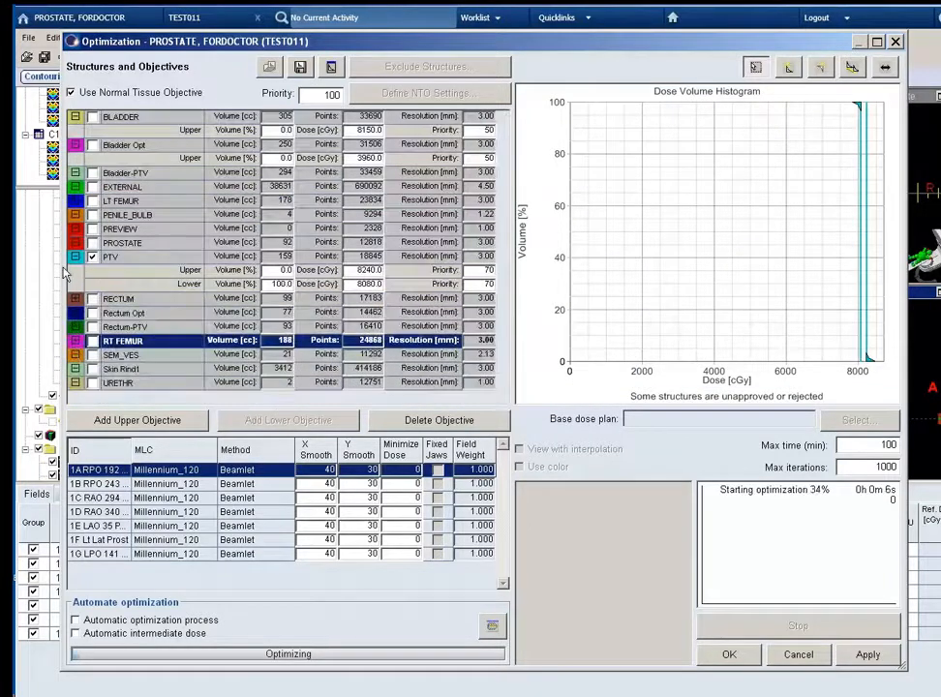
left_click(76, 144)
left_click(75, 117)
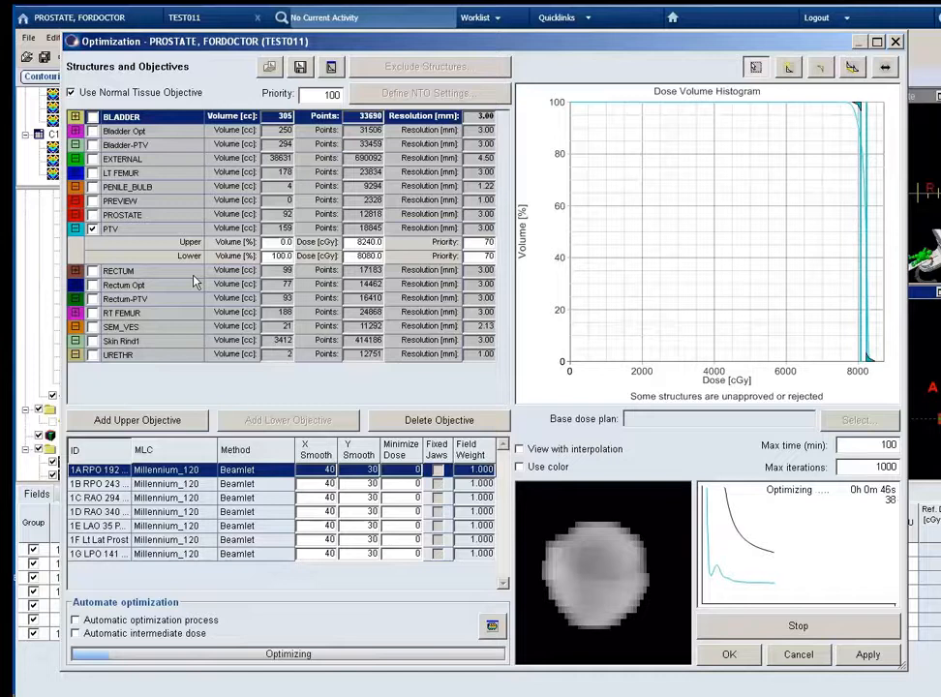
Show the Bladder-PTV and Rectum-PTV curves in the histogram and stop the optimization.
left_click(93, 144)
left_click(93, 299)
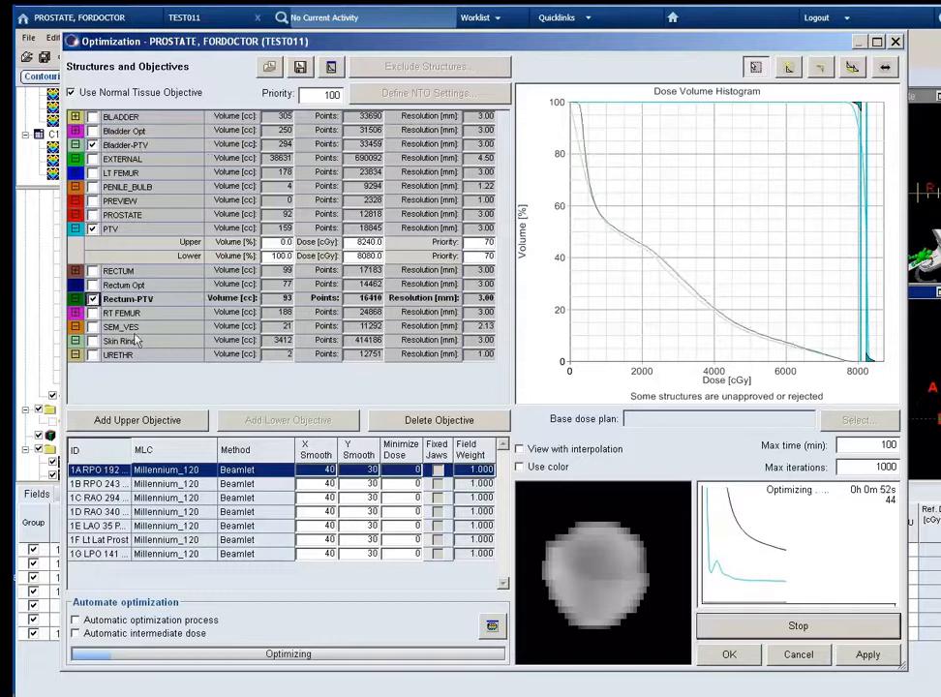
left_click(746, 628)
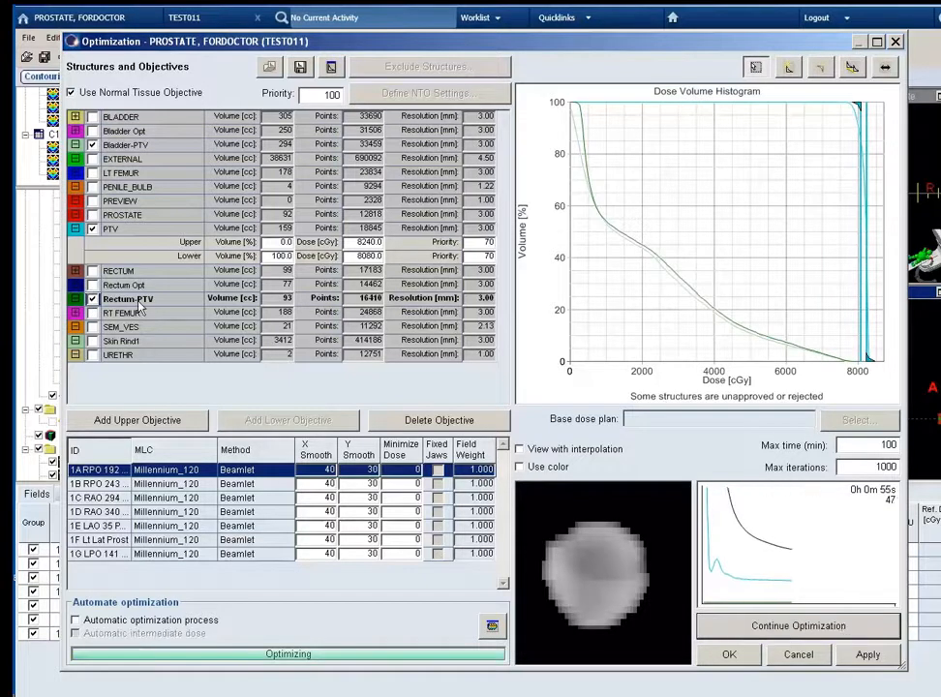
Draw a line objective just below the Rectum-PTV curve, from about 93% volume to about 7320 cGy, with priority 35.
left_click(852, 66)
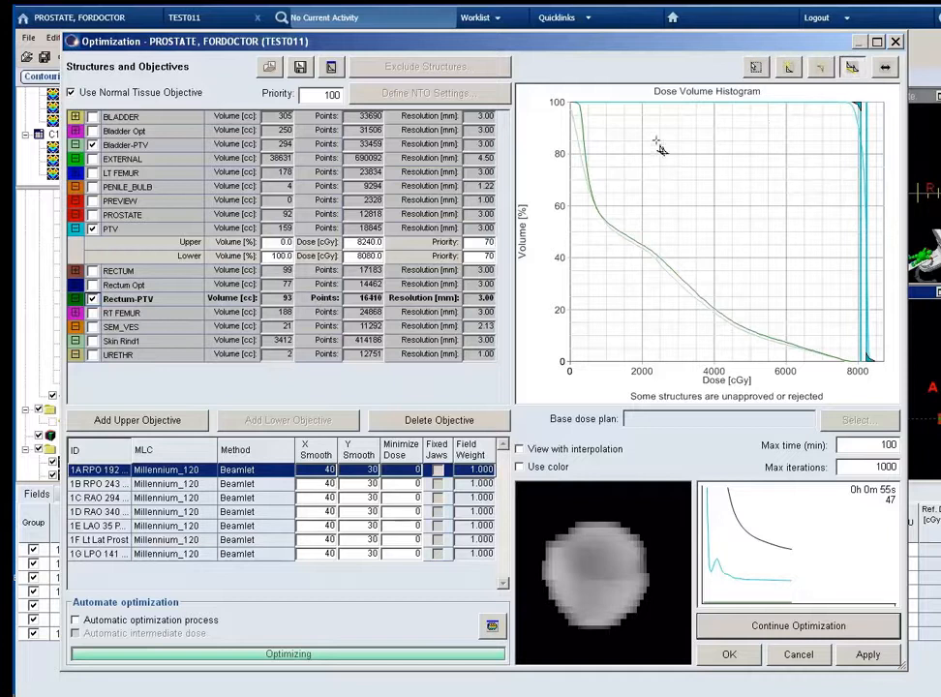
mouse_move(576, 128)
left_mouse_down()
mouse_move(602, 240)
mouse_move(716, 327)
mouse_move(839, 369)
left_mouse_up()
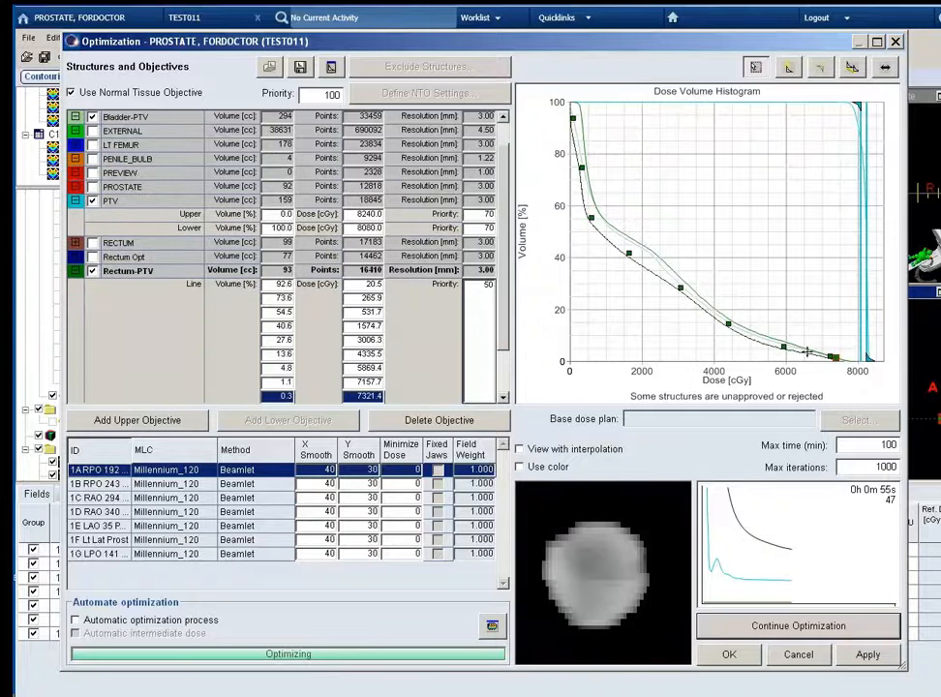
type("35")
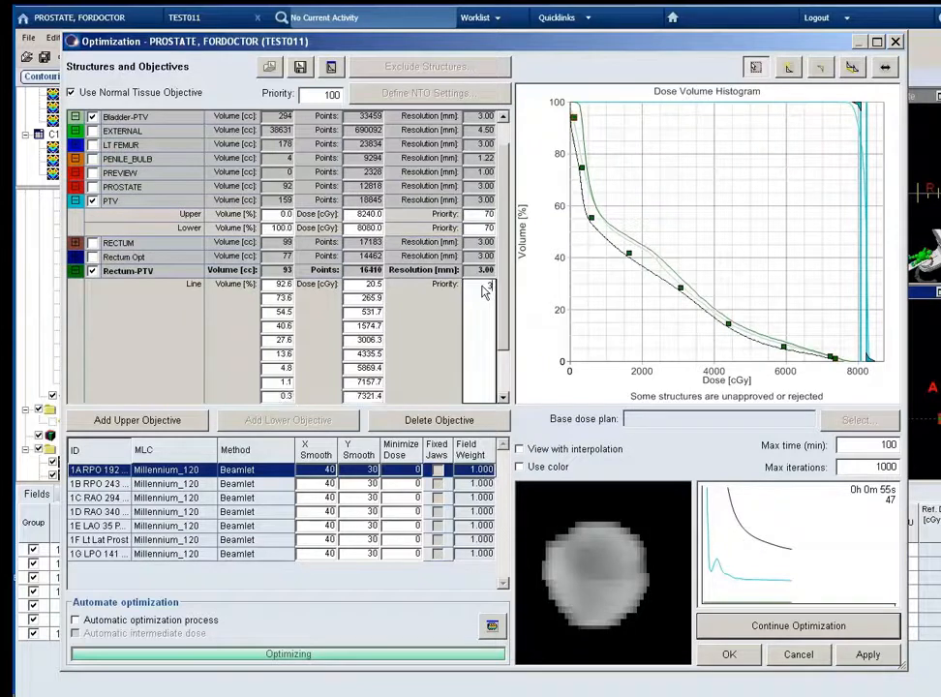
left_click(77, 271)
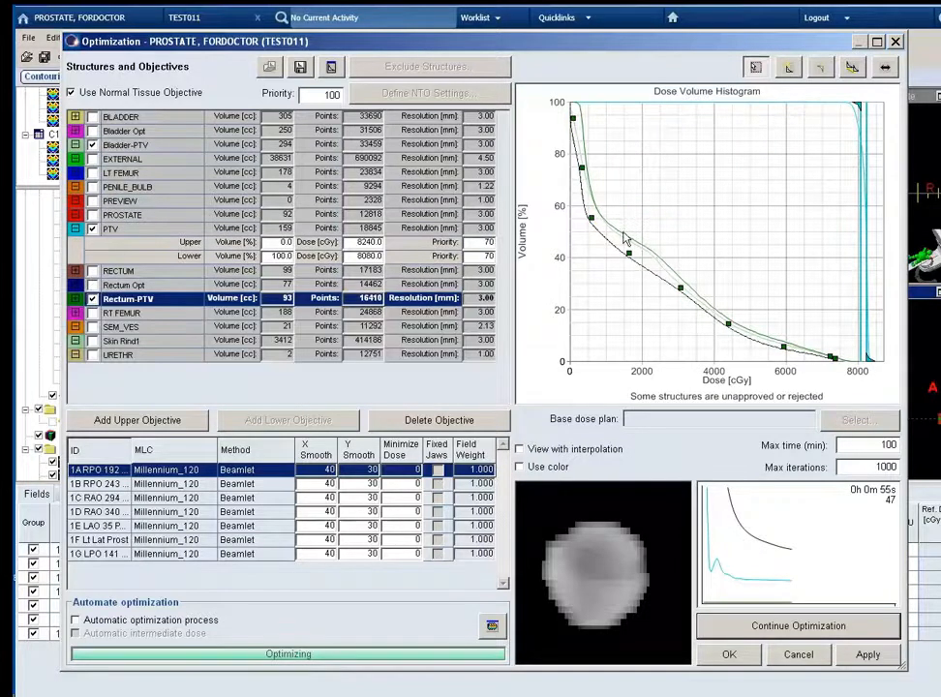
Adjust the Rectum-PTV line points to about 42% at 1697 cGy, 1.1% at 6994 cGy and 0% at 7403 cGy, then hide the structure.
left_click(632, 252)
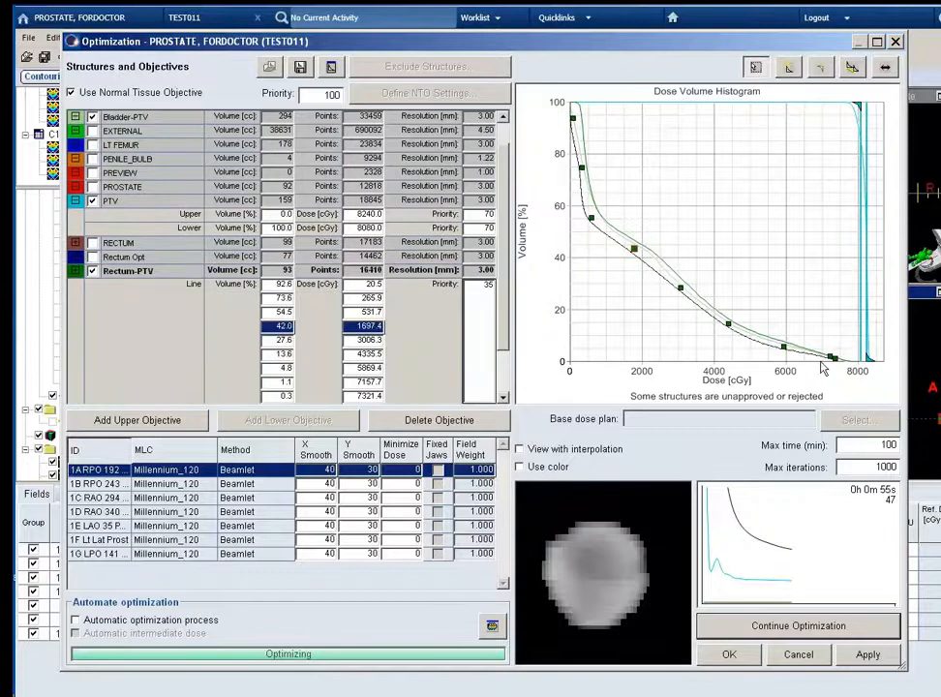
mouse_move(830, 357)
left_mouse_down()
mouse_move(838, 361)
mouse_move(825, 356)
left_mouse_up()
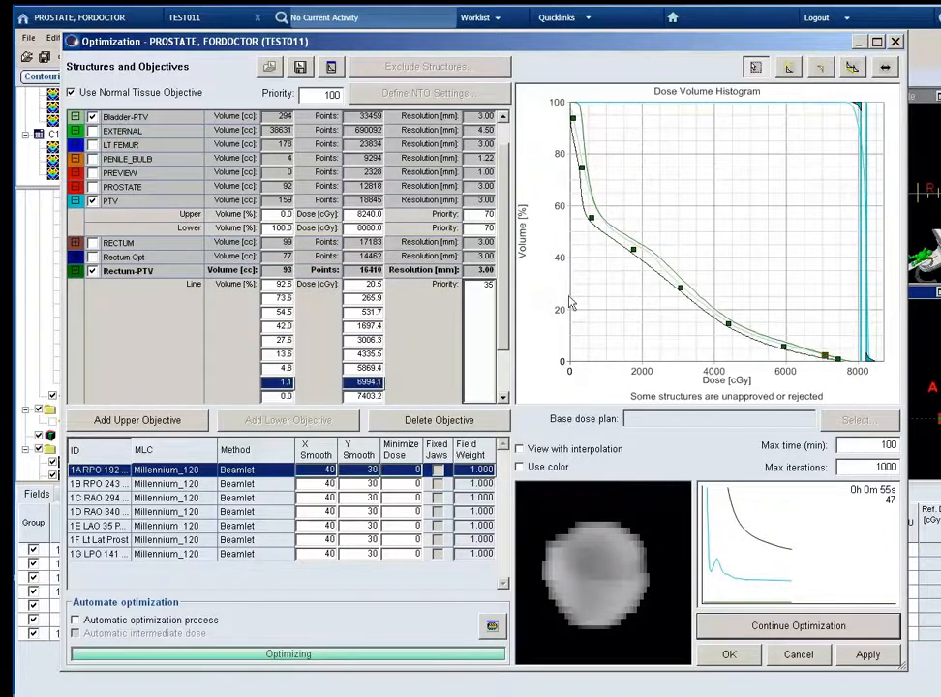
left_click(91, 271)
left_click(76, 270)
Draw a priority 35 line objective just below the Bladder-PTV curve and refine its points, ending at 0% volume at about 7219 cGy.
left_click(117, 145)
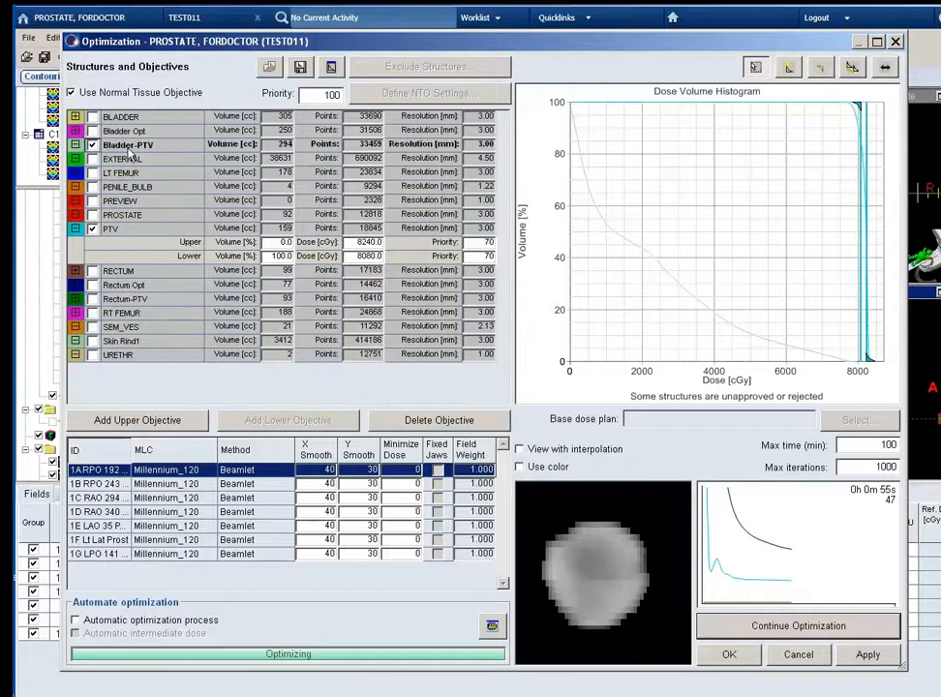
mouse_move(571, 136)
left_mouse_down()
mouse_move(594, 216)
mouse_move(671, 287)
mouse_move(774, 348)
mouse_move(838, 366)
left_mouse_up()
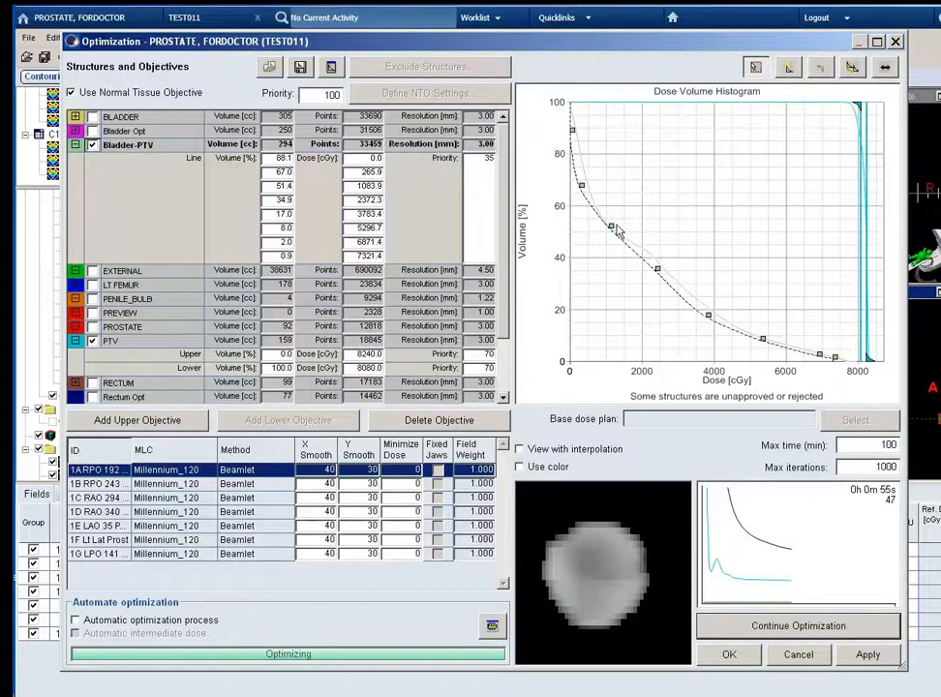
left_click_drag(611, 226, 605, 229)
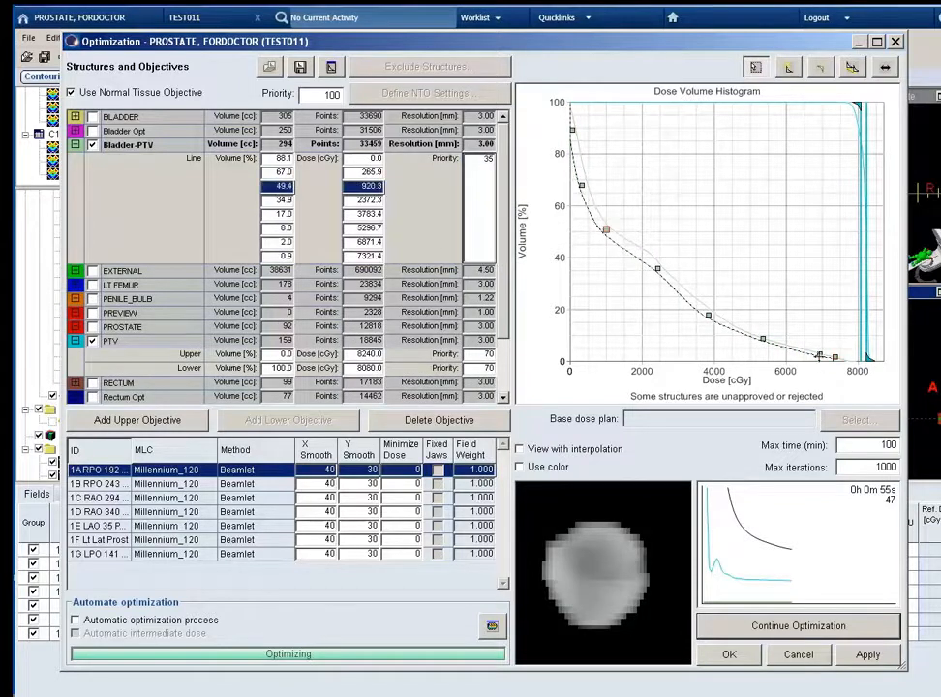
left_click_drag(819, 354, 767, 343)
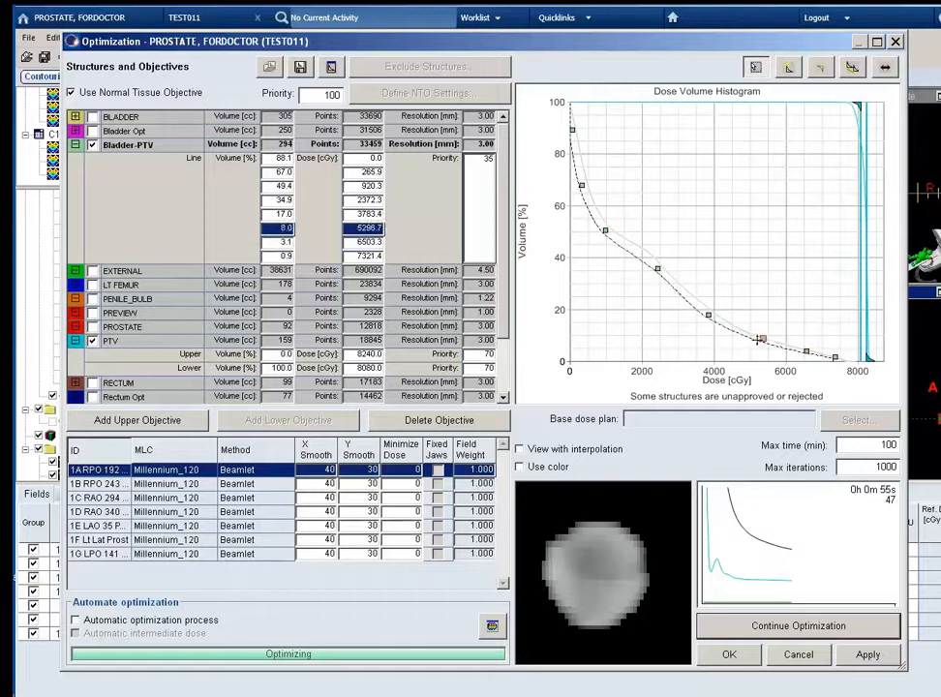
left_click(832, 361)
left_click_drag(832, 362, 802, 352)
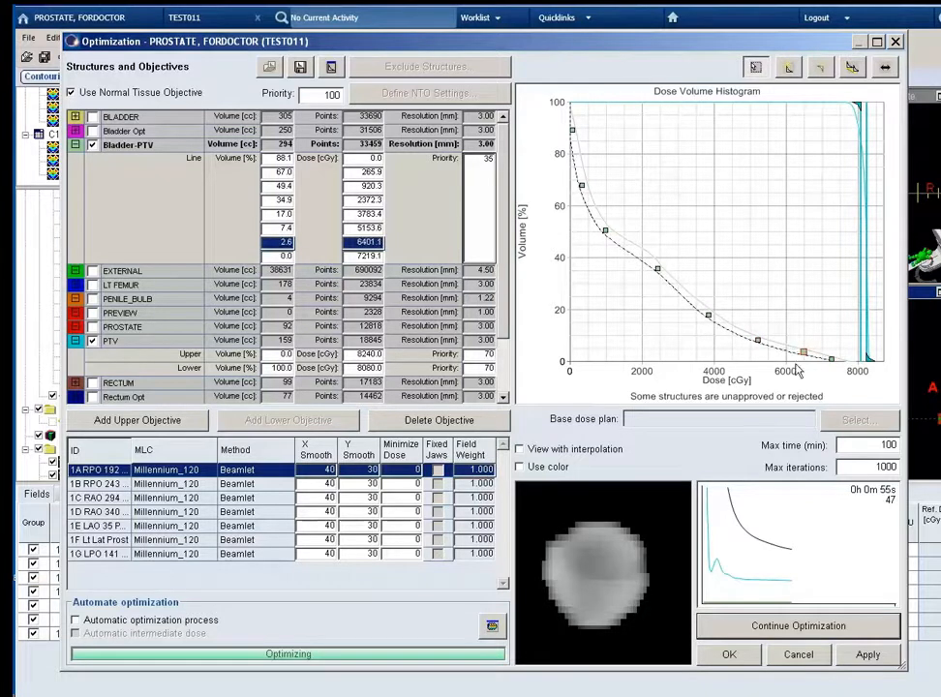
Continue the optimization and collapse the objectives of Bladder-PTV and PTV.
left_click(782, 626)
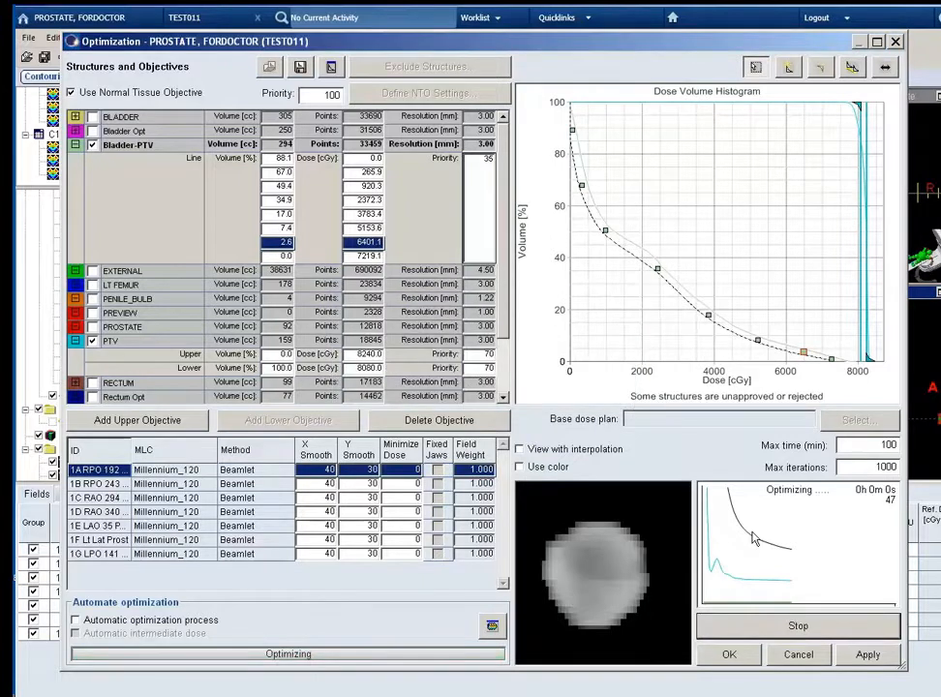
left_click(76, 145)
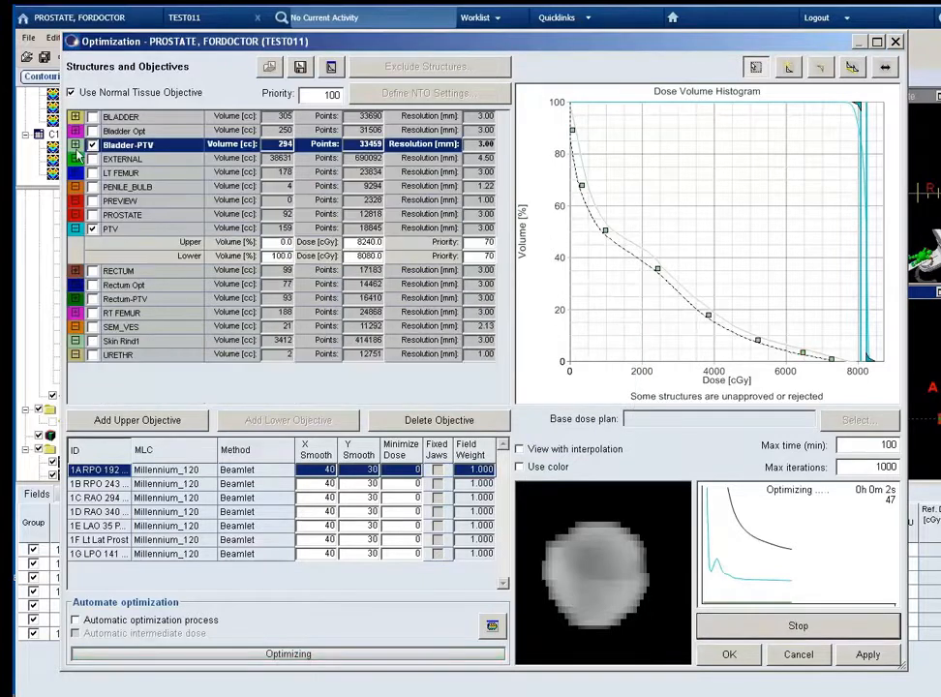
left_click(76, 228)
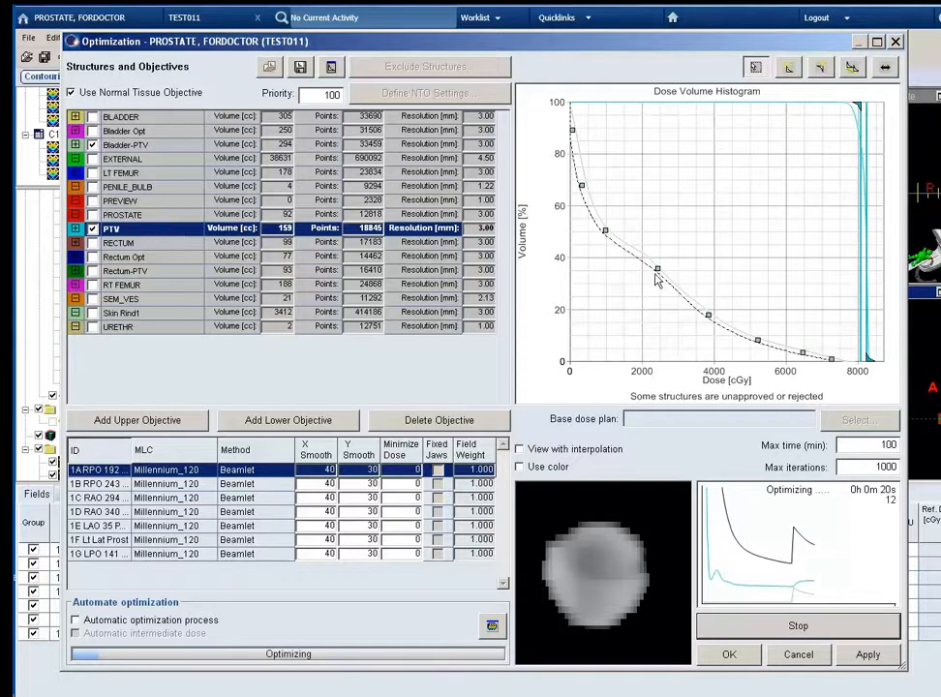
Tighten the Bladder-PTV line to about 777 cGy at 49.4%, 2209 at 33.8%, 3681 at 16.8% and 5092 at 6%, then hide the structure.
left_click(604, 231)
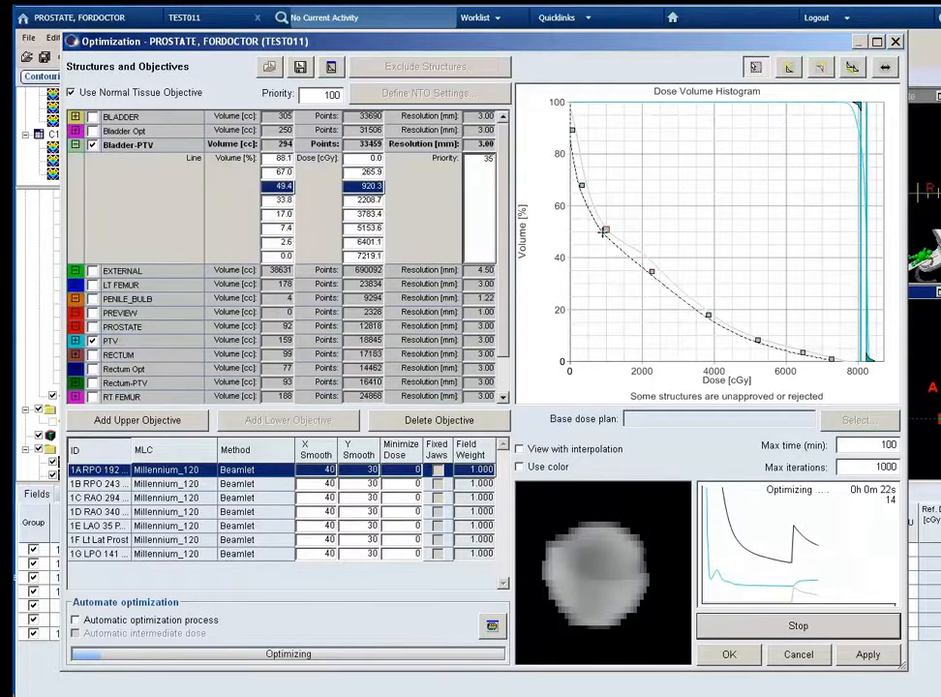
left_click_drag(604, 232, 599, 231)
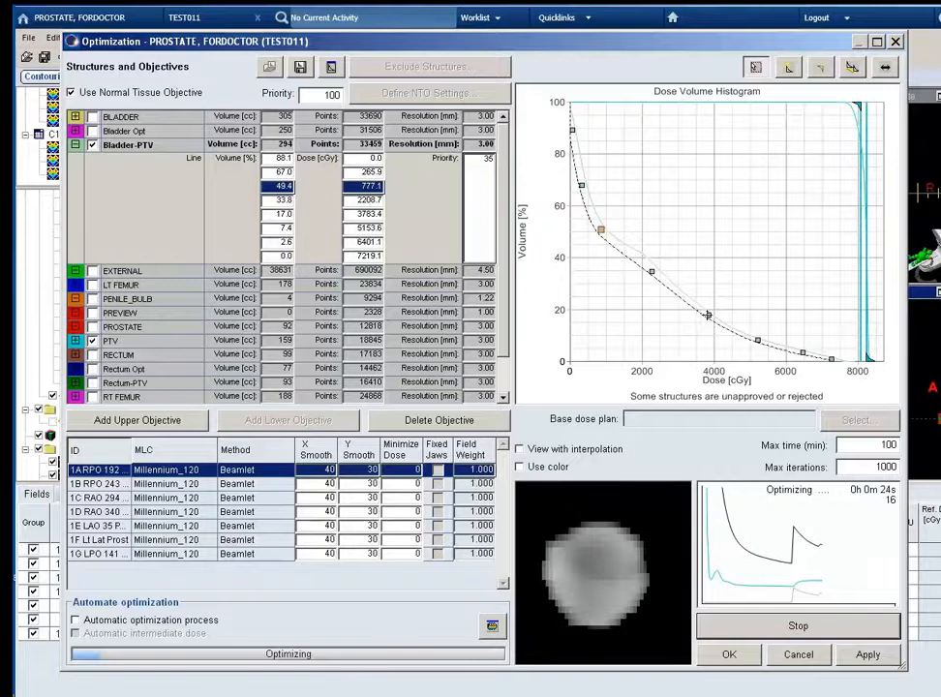
left_click_drag(707, 315, 704, 316)
left_click(757, 342)
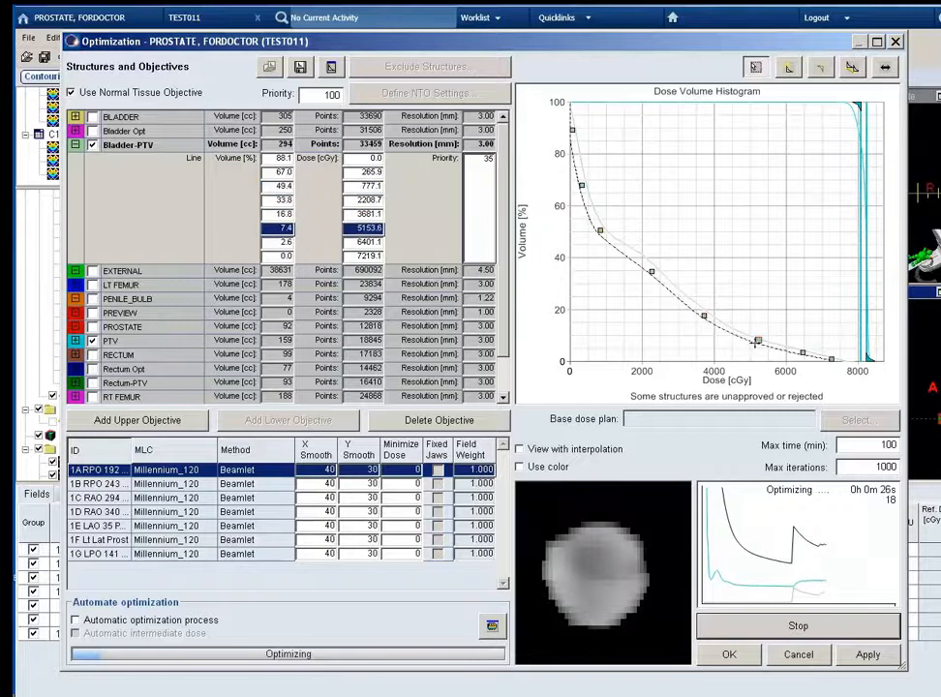
left_click_drag(756, 342, 829, 357)
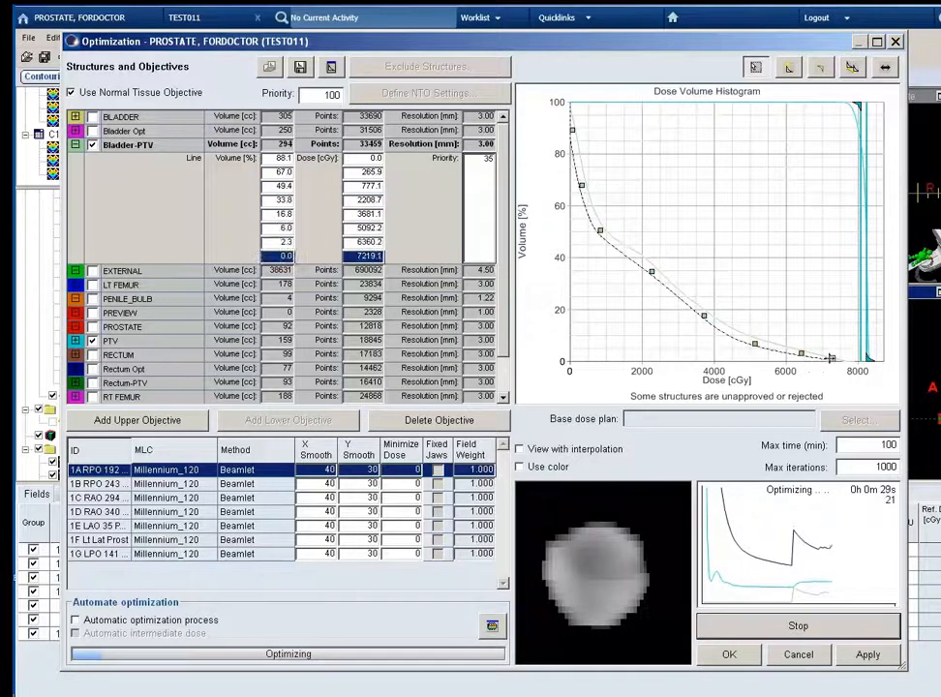
left_click(76, 146)
Tighten the Rectum-PTV line to about 1554 cGy at 40.3%, 2904 at 26.1%, 4295 at 11.6% and 5808 at 4.8%, then hide it.
left_click(81, 274)
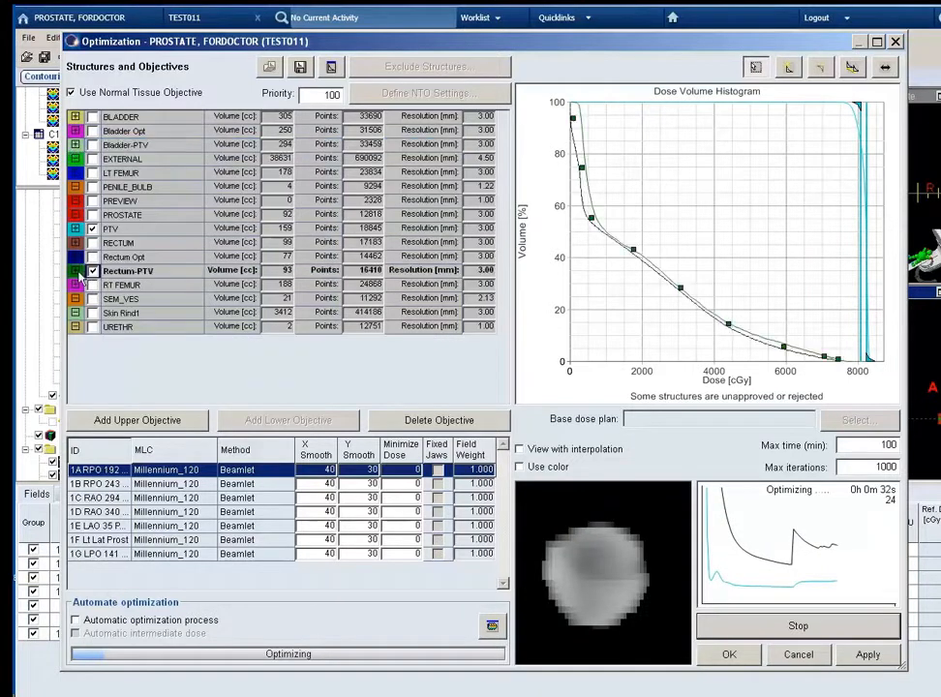
left_click(631, 253)
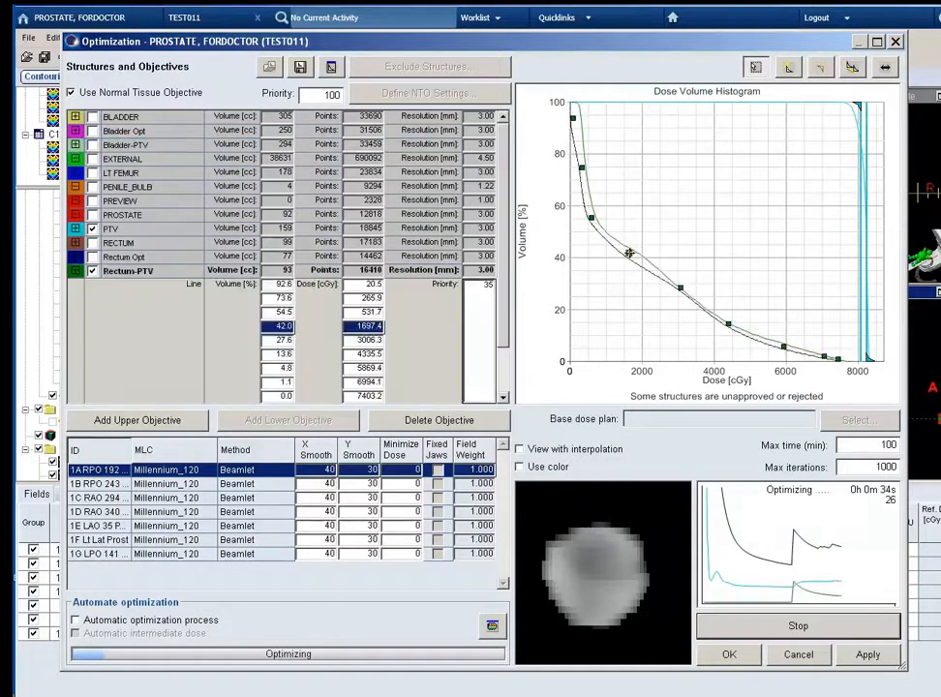
left_click_drag(629, 253, 629, 254)
left_click_drag(681, 288, 678, 291)
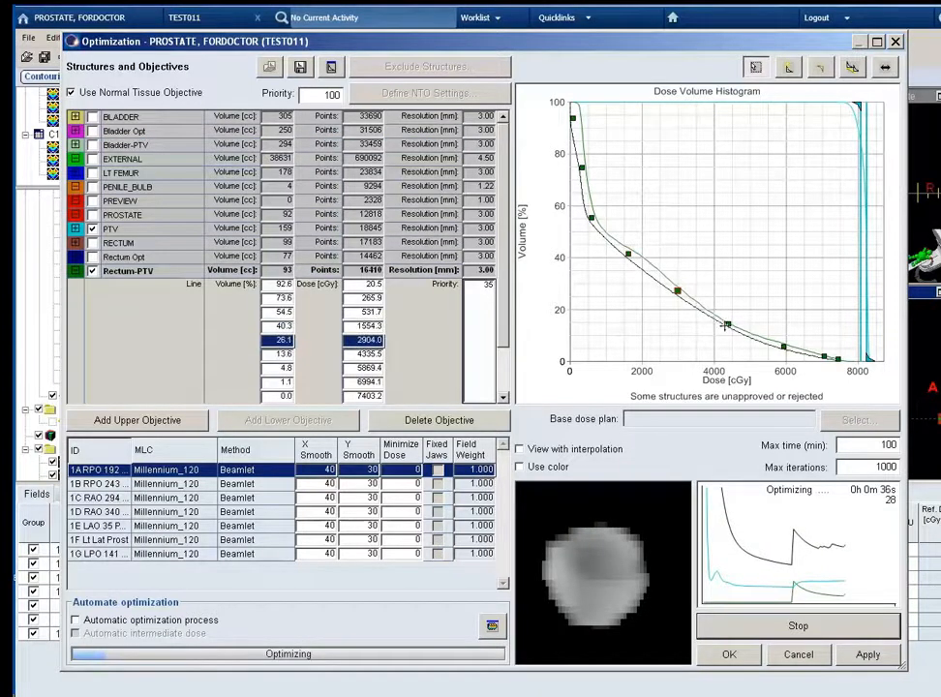
left_click_drag(725, 326, 726, 330)
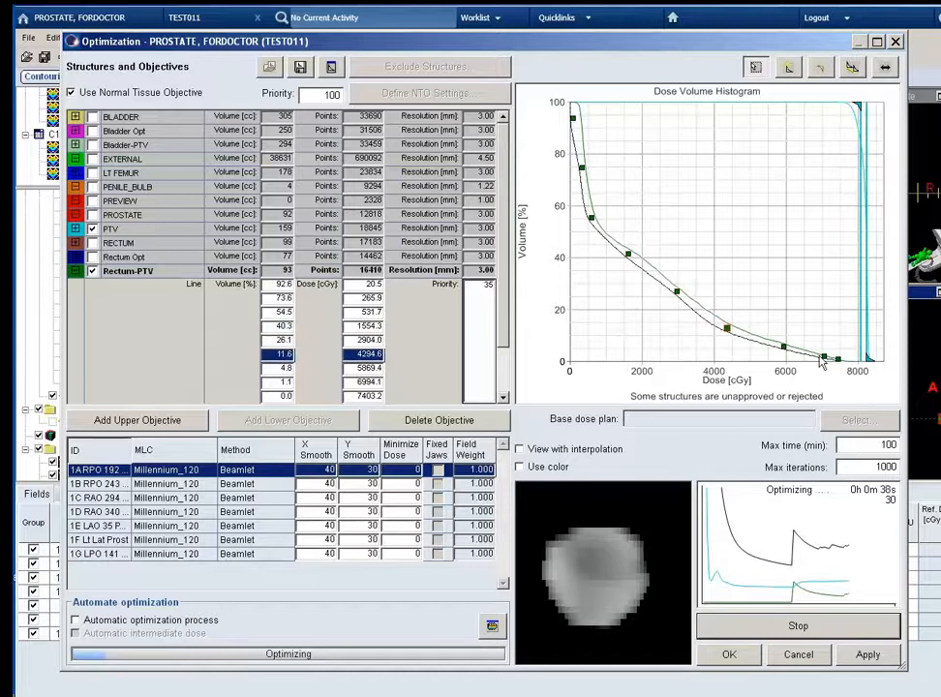
left_click_drag(822, 361, 780, 346)
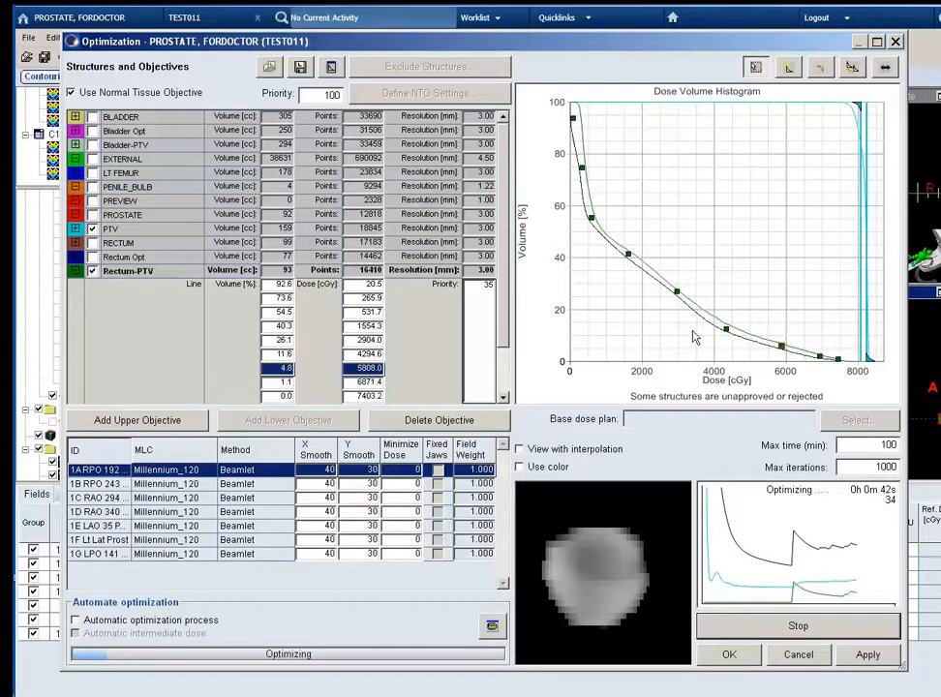
left_click(92, 272)
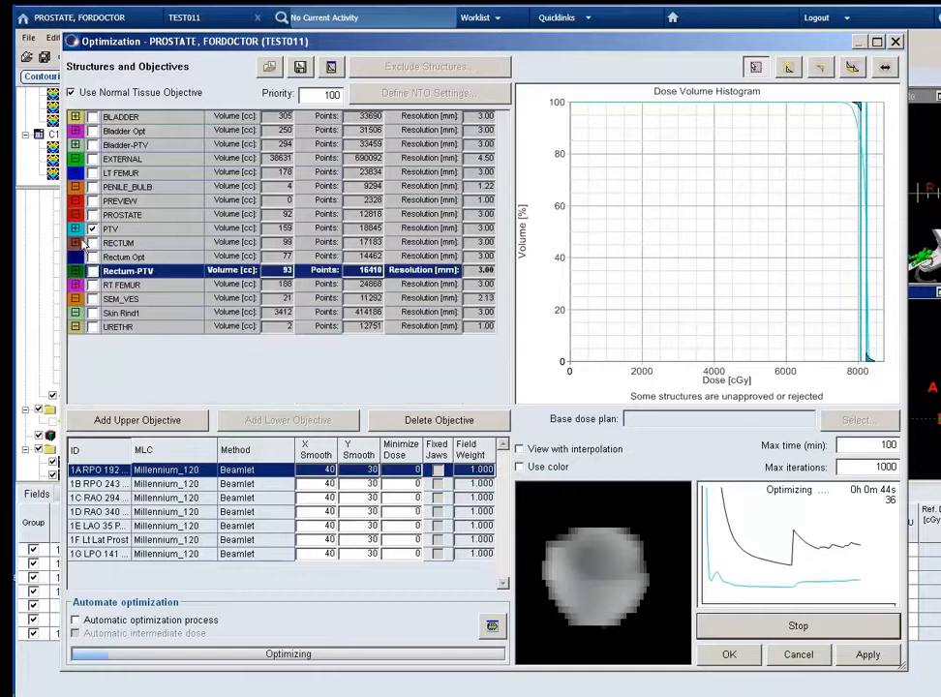
Set the priority of the PTV's upper and lower objectives to 75.
left_click(76, 229)
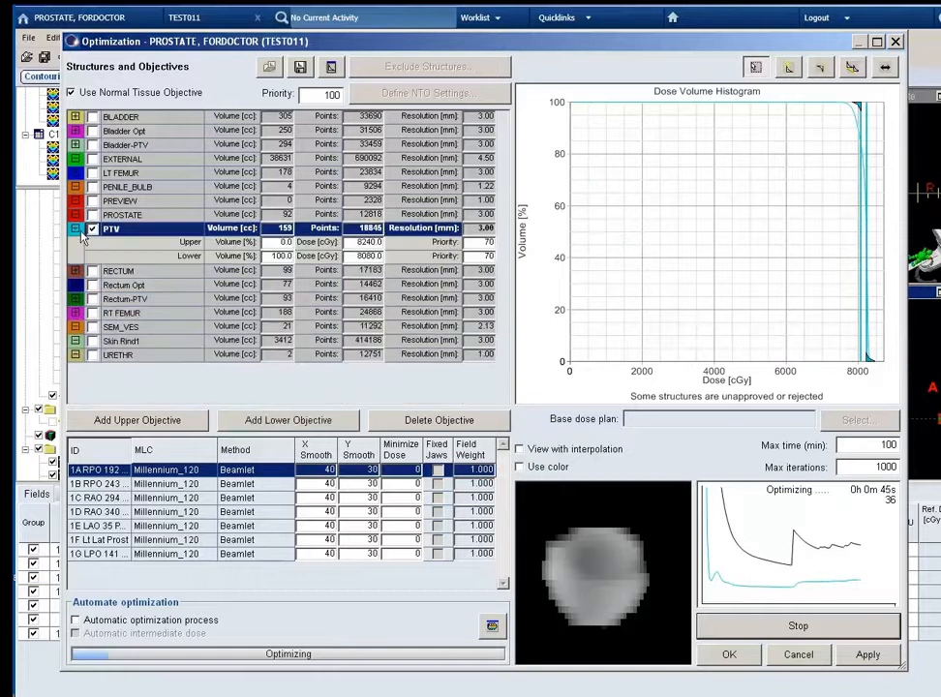
left_click(476, 257)
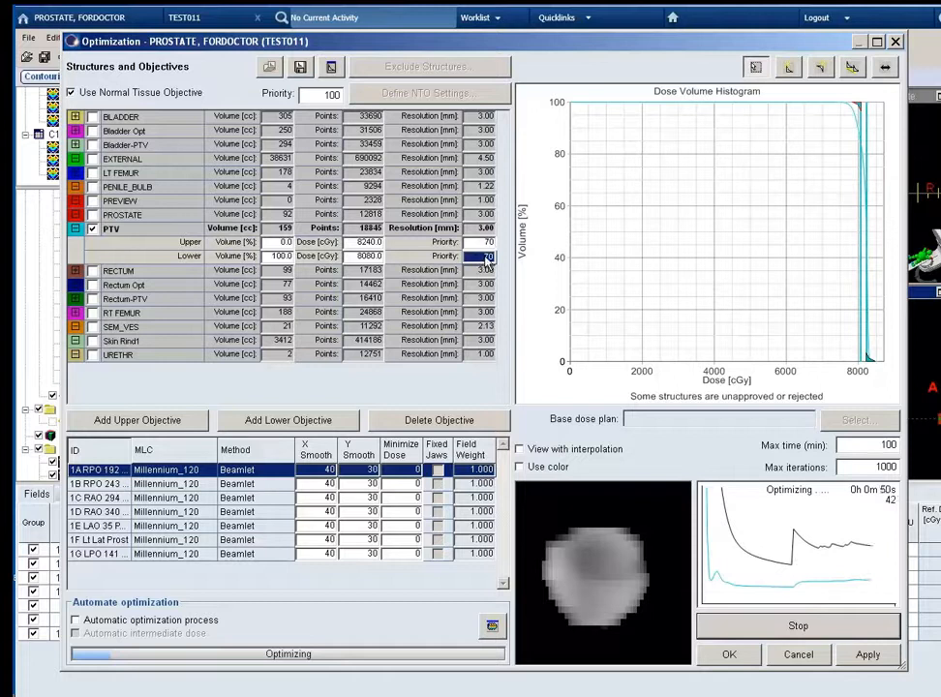
left_click(485, 245)
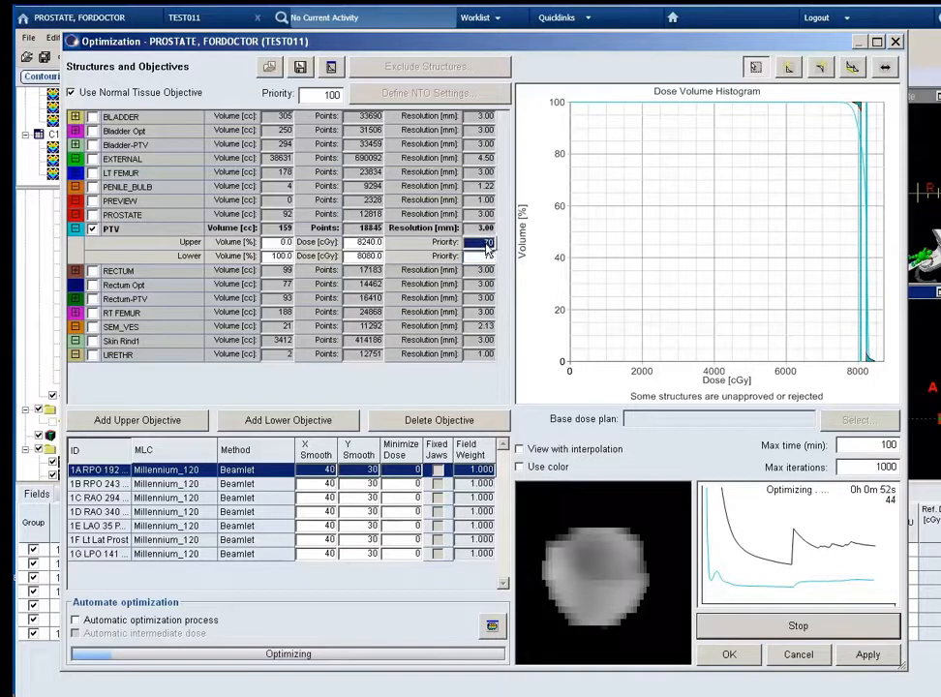
type("75")
key("Tab")
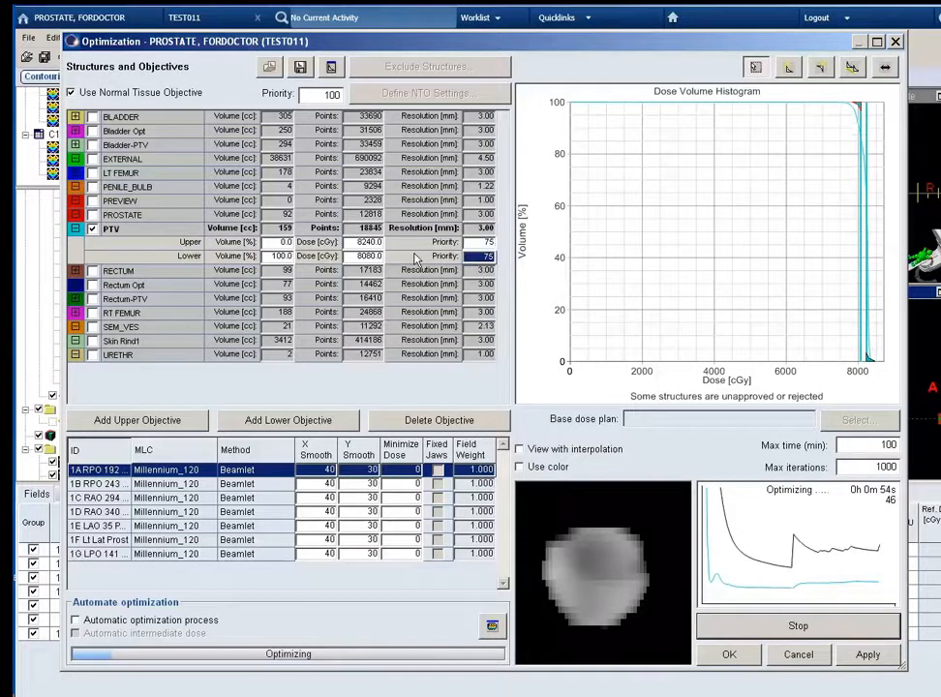